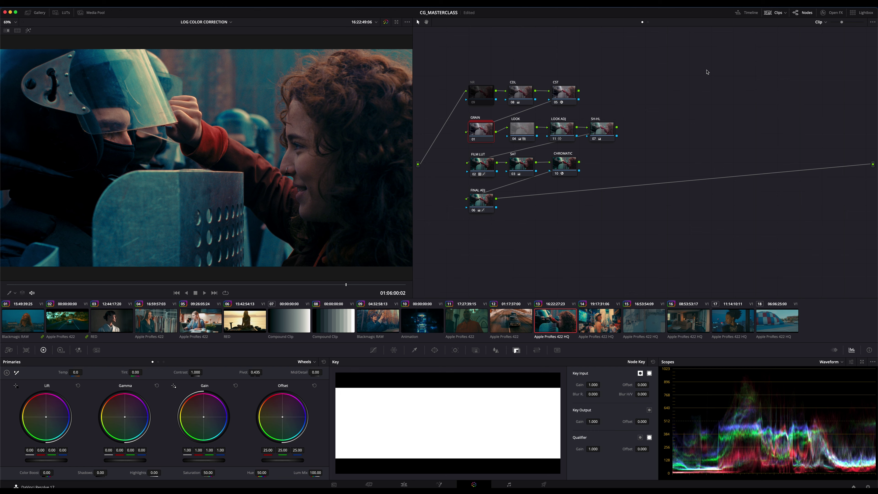
Add serial node 12 after FINAL ADJ and a parallel branch with a mixer, then rearrange them
{"action": "left_click", "coordinate": [707, 72]}
{"action": "left_click", "coordinate": [483, 201]}
{"action": "key", "text": "alt+s"}
{"action": "key", "text": "alt+p"}
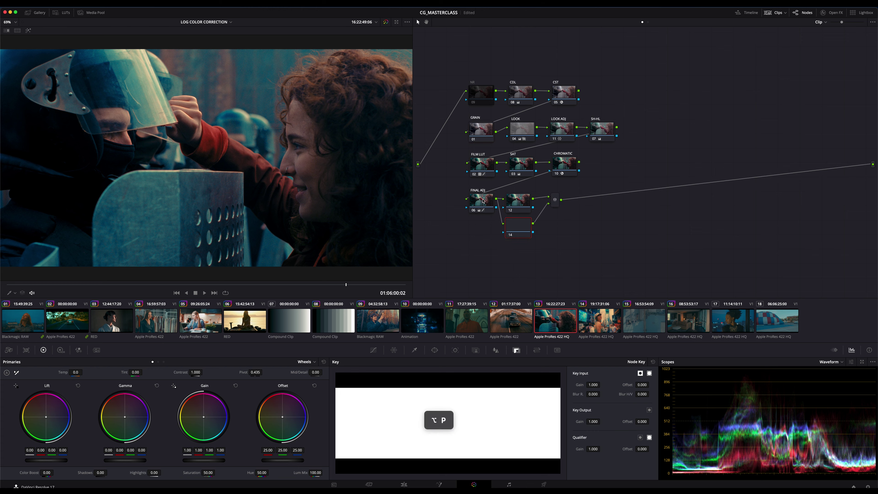
{"action": "left_click_drag", "start_coordinate": [553, 207], "coordinate": [595, 208]}
{"action": "left_click_drag", "start_coordinate": [520, 228], "coordinate": [520, 242]}
Add node 15 after node 14 and node 16 after the mixer, then open OpenFX for node 14
{"action": "key", "text": "alt+s"}
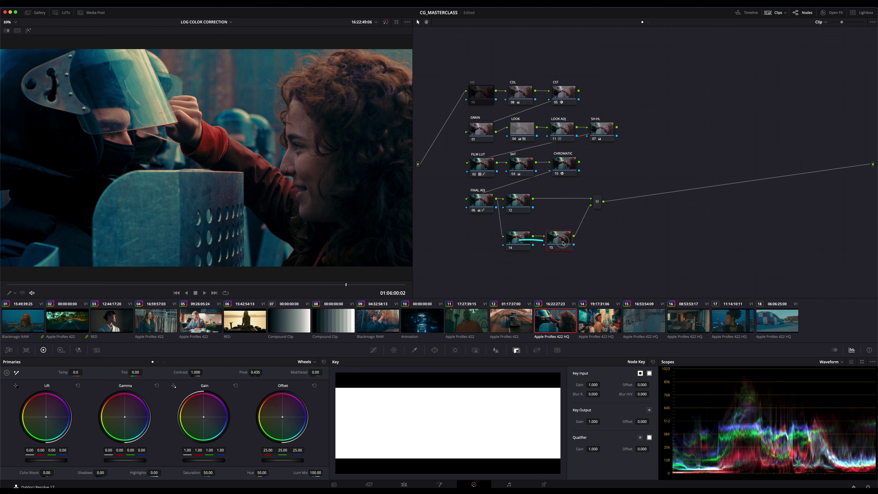
{"action": "left_click", "coordinate": [598, 208]}
{"action": "key", "text": "alt+s"}
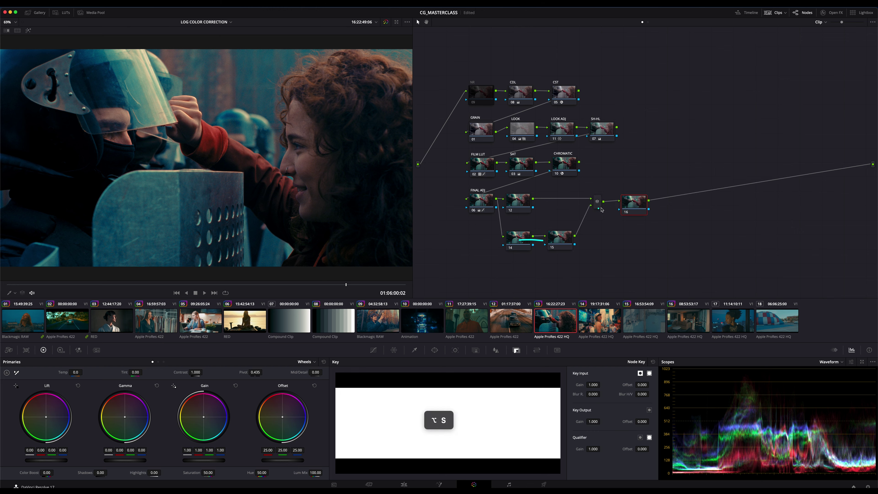
{"action": "left_click", "coordinate": [516, 242]}
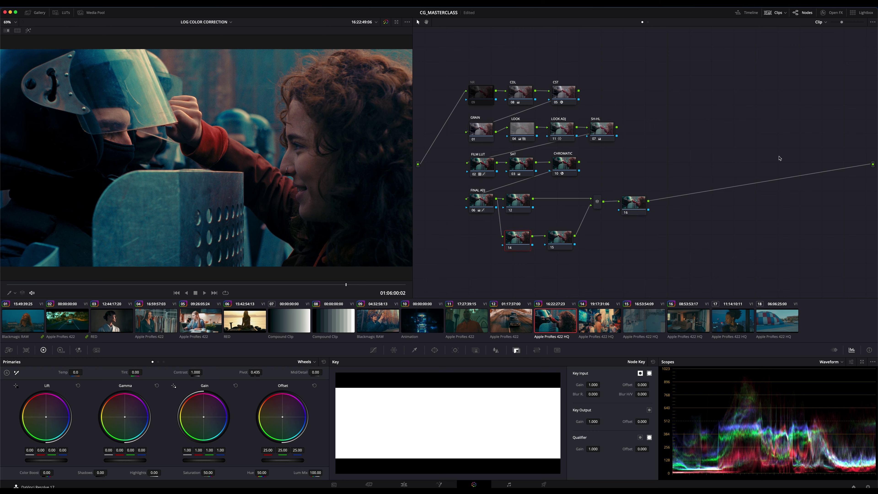
{"action": "left_click", "coordinate": [833, 13]}
Apply Directional Blur to node 14 with strength 0.791 and angle -40.8
{"action": "left_click_drag", "start_coordinate": [777, 70], "coordinate": [513, 242]}
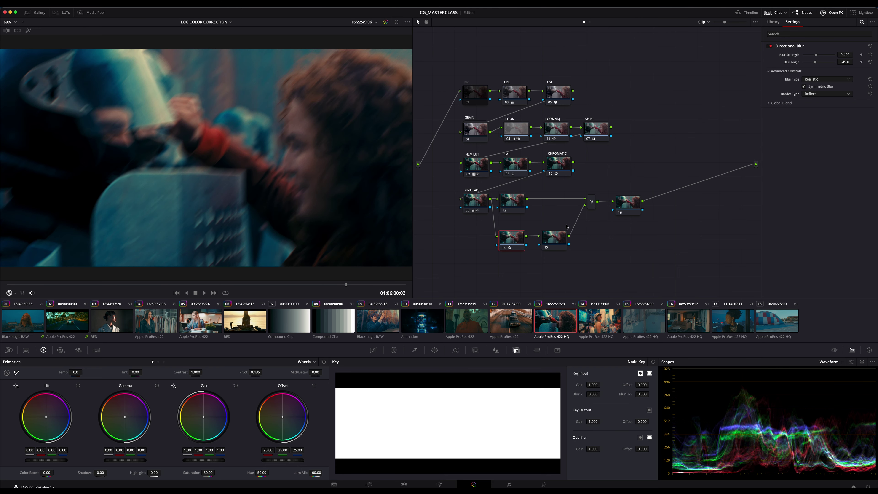
{"action": "left_click_drag", "start_coordinate": [843, 55], "coordinate": [855, 55]}
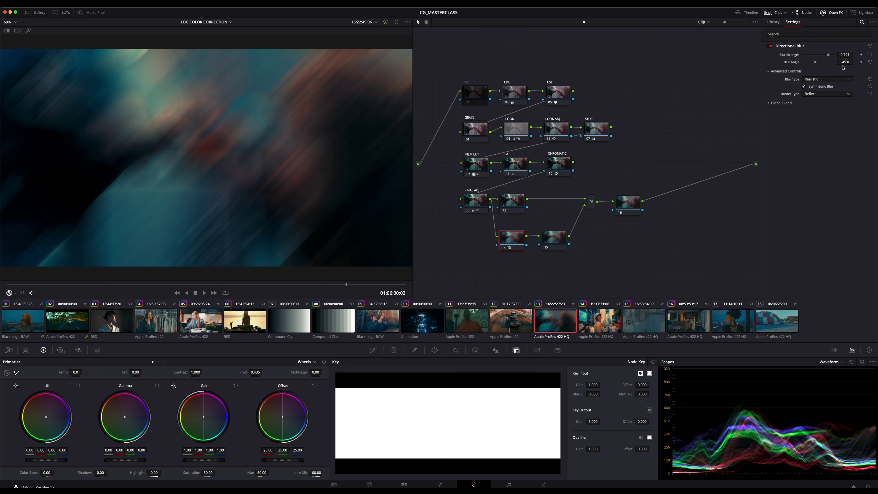
{"action": "left_click_drag", "start_coordinate": [845, 62], "coordinate": [853, 62]}
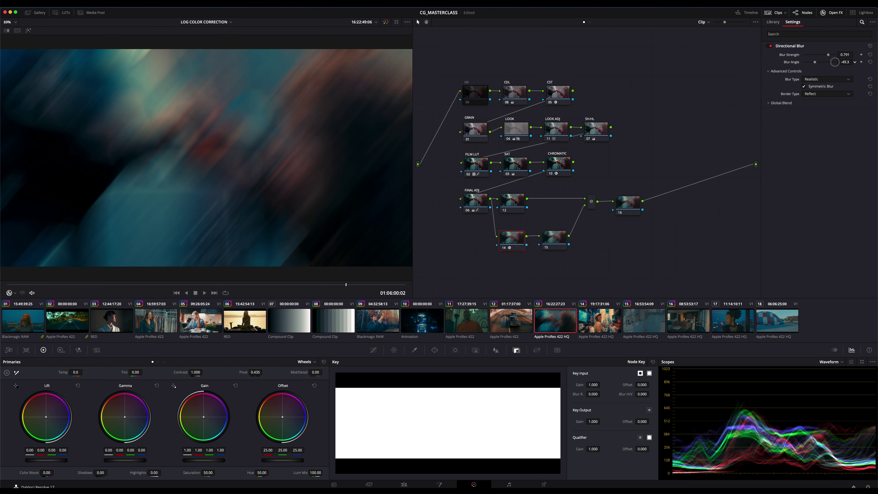
{"action": "left_click_drag", "start_coordinate": [438, 246], "coordinate": [426, 246]}
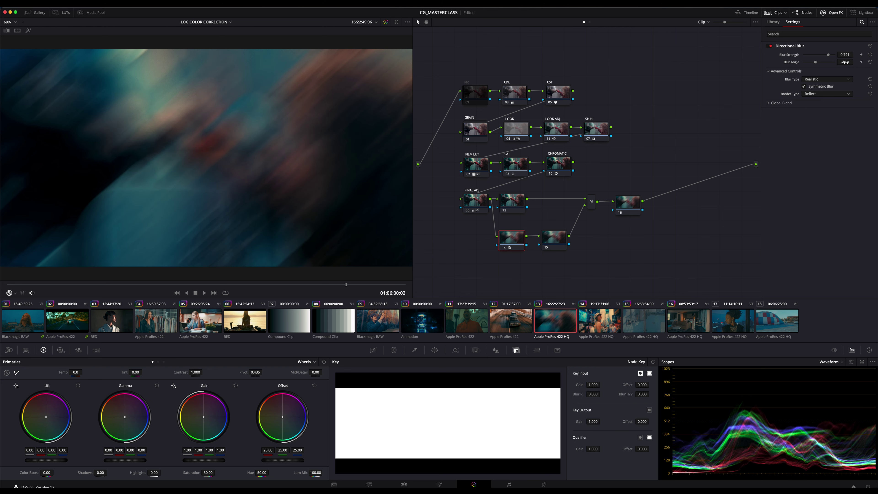
Disable and re-enable node 14 to compare the shot with and without the blur
{"action": "key", "text": "super"}
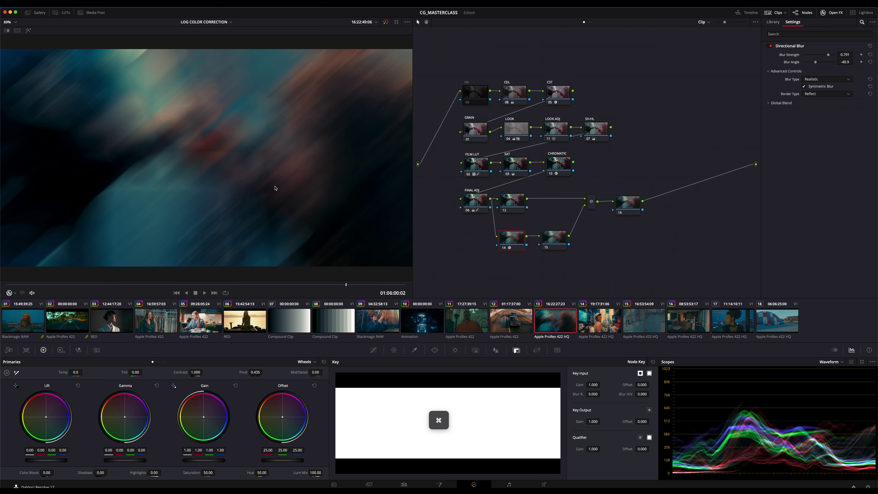
{"action": "key", "text": "super+d"}
{"action": "mouse_move", "coordinate": [212, 62]}
{"action": "left_mouse_down"}
{"action": "mouse_move", "coordinate": [176, 96]}
{"action": "mouse_move", "coordinate": [222, 70]}
{"action": "left_mouse_up"}
{"action": "key", "text": "alt"}
{"action": "key", "text": "alt"}
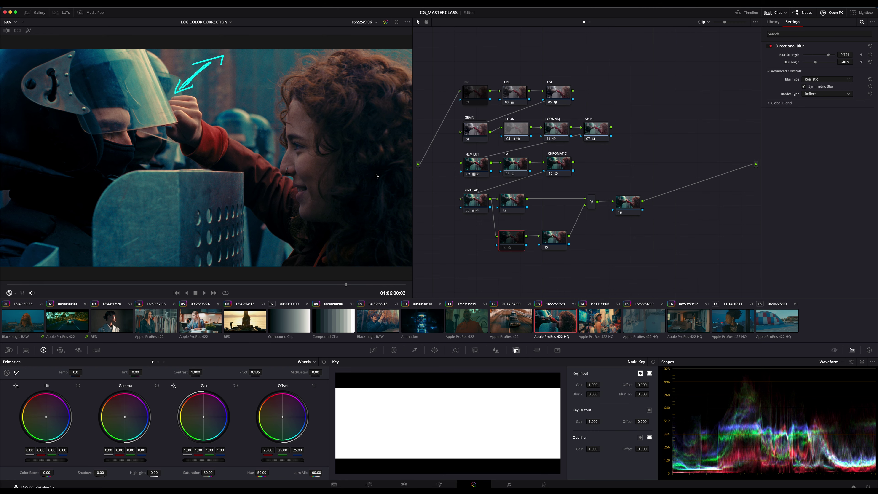
{"action": "key", "text": "super"}
{"action": "key", "text": "super+d"}
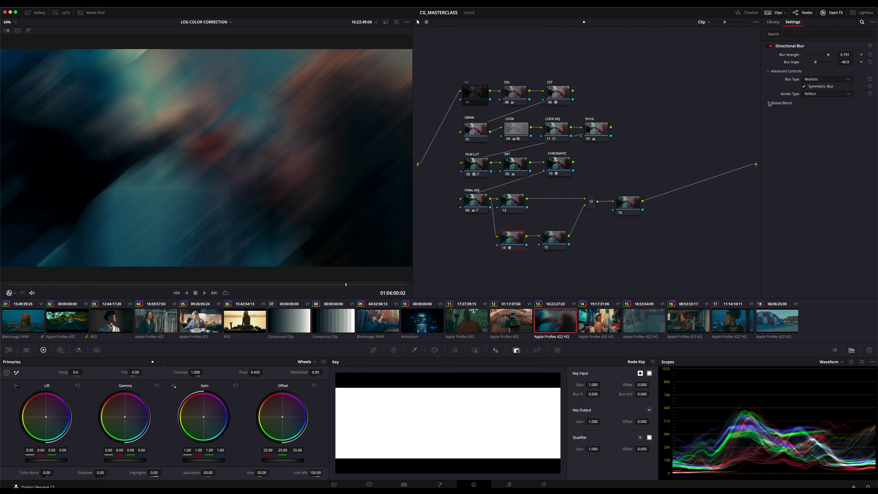
Drop node 14's Key Output Gain to 0.346 so the Directional Blur only faintly shows
{"action": "left_click", "coordinate": [510, 243]}
{"action": "left_click_drag", "start_coordinate": [593, 421], "coordinate": [403, 417]}
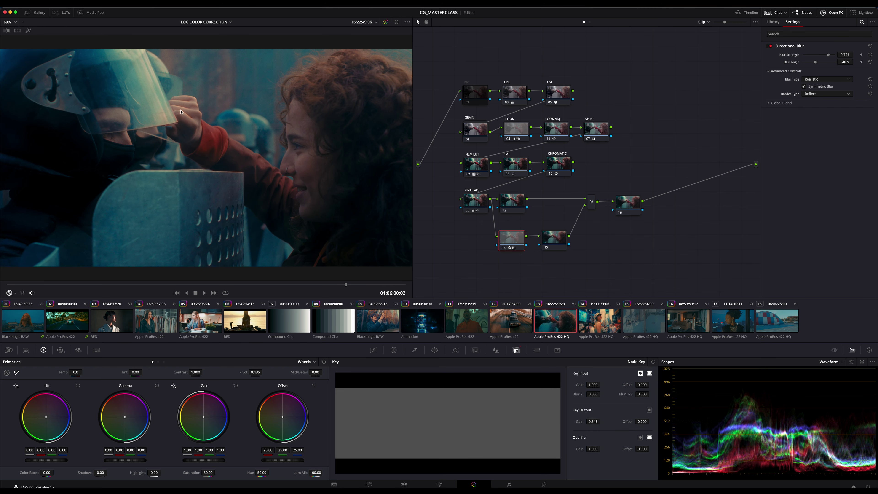
{"action": "left_click_drag", "start_coordinate": [181, 106], "coordinate": [154, 129]}
{"action": "left_click_drag", "start_coordinate": [241, 208], "coordinate": [318, 251]}
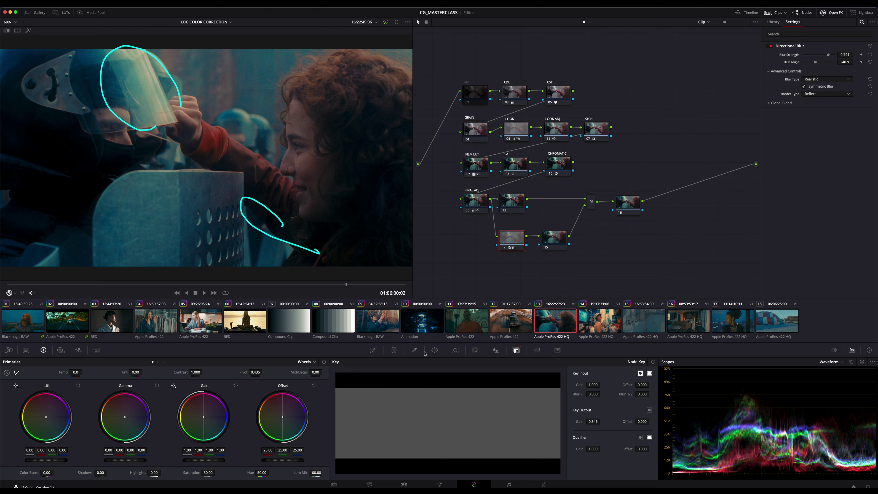
Switch node 14's qualifier to LUM with Low 51.9 and High 62.7, checking the highlighted matte
{"action": "left_click", "coordinate": [415, 350]}
{"action": "left_click", "coordinate": [496, 362]}
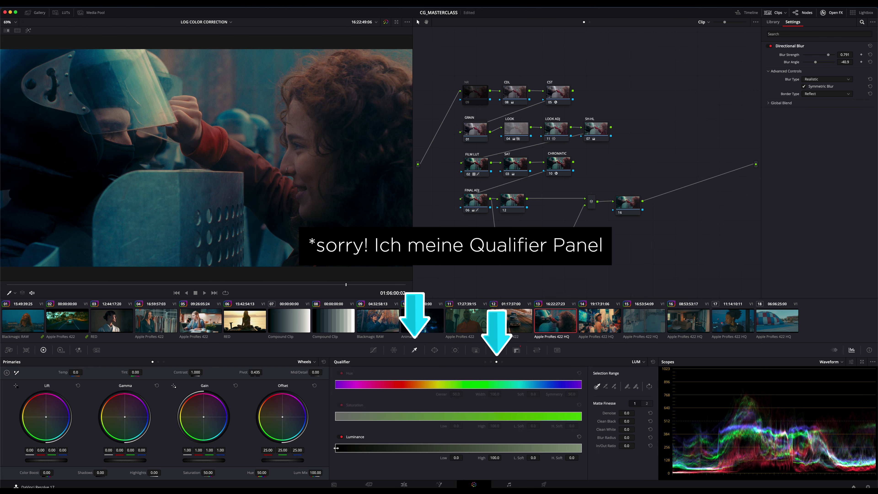
{"action": "left_click_drag", "start_coordinate": [341, 448], "coordinate": [369, 449]}
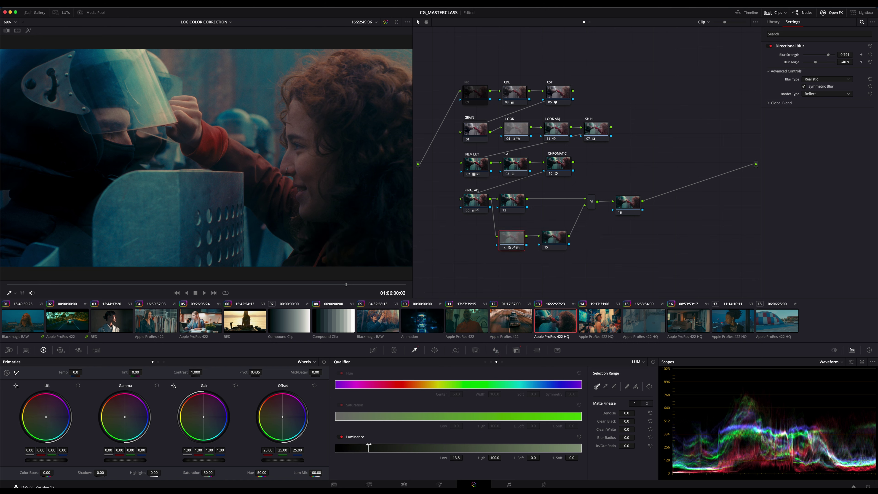
{"action": "key", "text": "shift+h"}
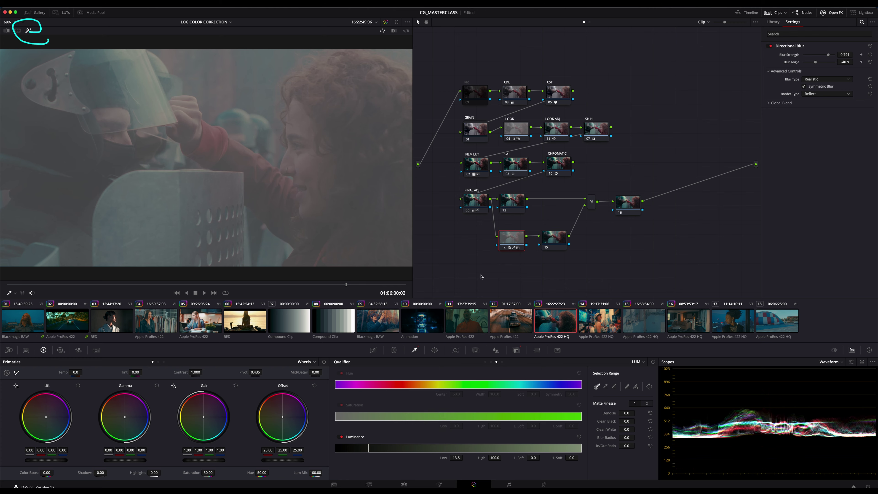
{"action": "left_click_drag", "start_coordinate": [550, 240], "coordinate": [551, 241]}
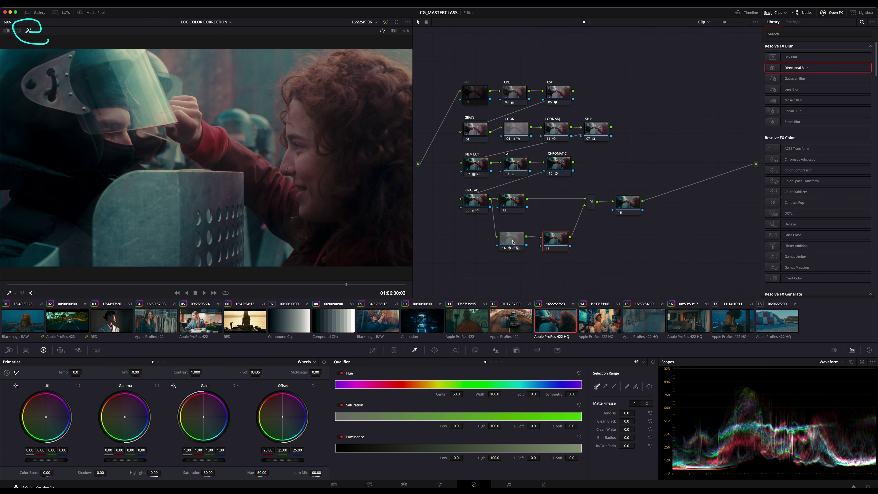
{"action": "left_click", "coordinate": [511, 239]}
{"action": "left_click_drag", "start_coordinate": [376, 448], "coordinate": [466, 449]}
{"action": "key", "text": "shift+h"}
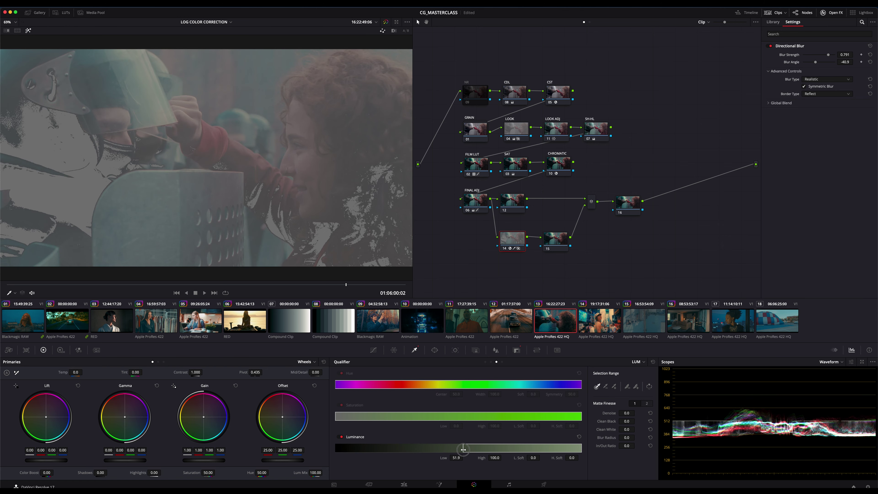
{"action": "left_click_drag", "start_coordinate": [581, 448], "coordinate": [489, 449]}
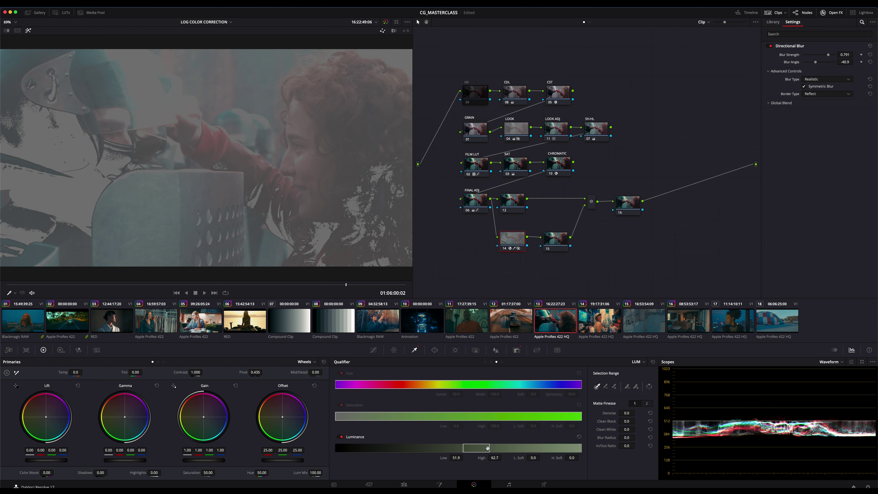
Soften the matte with a 152.5 Blur Radius and turn the highlight view off
{"action": "mouse_move", "coordinate": [99, 177]}
{"action": "left_mouse_down"}
{"action": "mouse_move", "coordinate": [51, 199]}
{"action": "mouse_move", "coordinate": [116, 181]}
{"action": "left_mouse_up"}
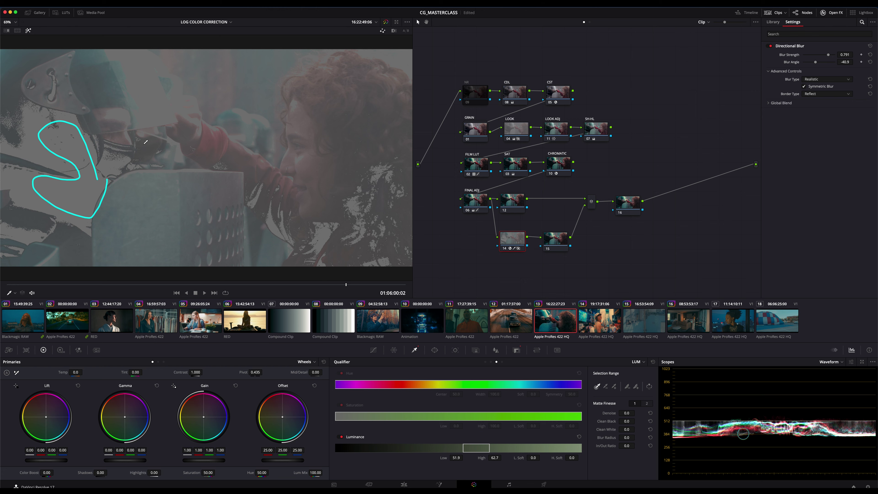
{"action": "mouse_move", "coordinate": [132, 141]}
{"action": "left_mouse_down"}
{"action": "mouse_move", "coordinate": [125, 112]}
{"action": "mouse_move", "coordinate": [121, 140]}
{"action": "left_mouse_up"}
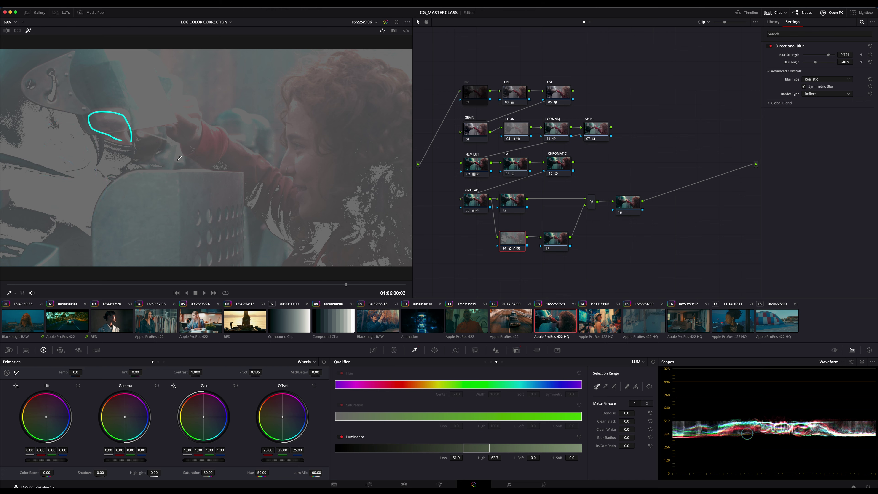
{"action": "left_click_drag", "start_coordinate": [306, 174], "coordinate": [314, 164]}
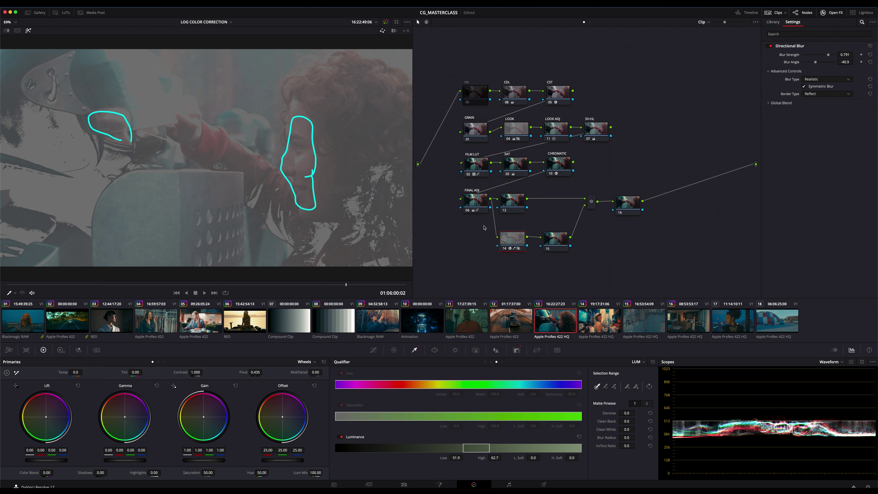
{"action": "key", "text": "super+z"}
{"action": "key", "text": "super+z"}
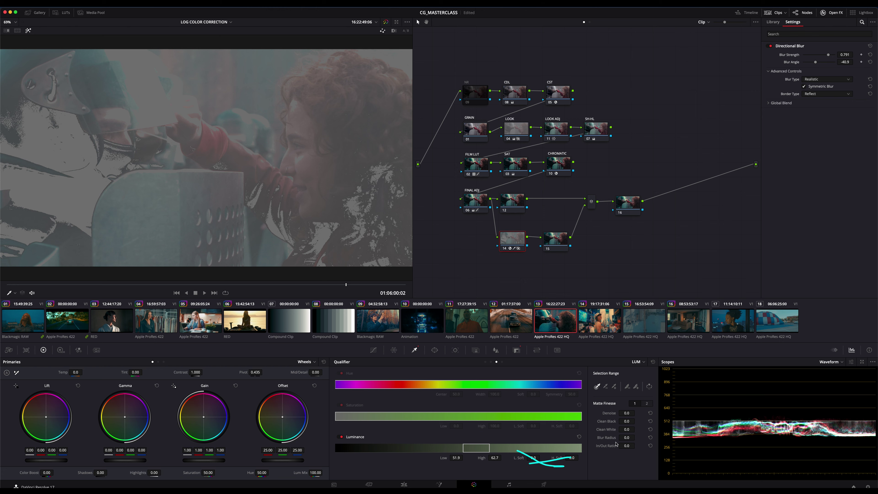
{"action": "left_click_drag", "start_coordinate": [625, 437], "coordinate": [650, 437]}
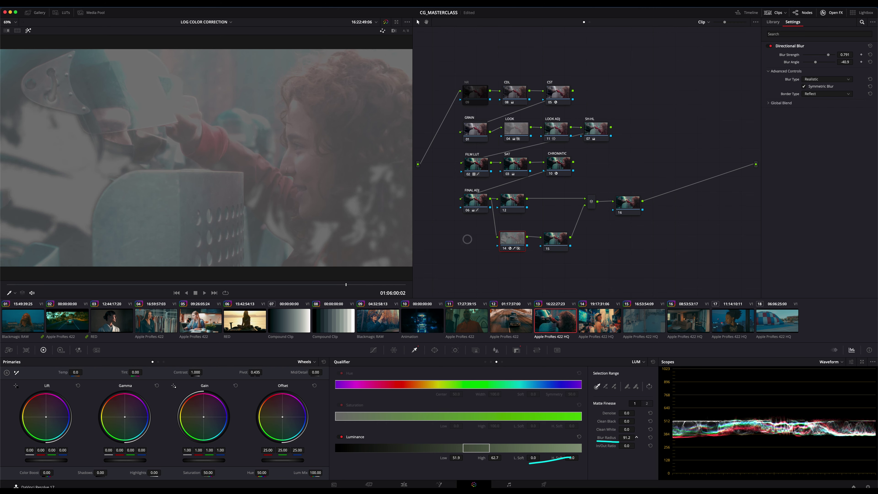
{"action": "mouse_move", "coordinate": [466, 239]}
{"action": "left_mouse_down"}
{"action": "mouse_move", "coordinate": [625, 165]}
{"action": "mouse_move", "coordinate": [626, 440]}
{"action": "left_mouse_up"}
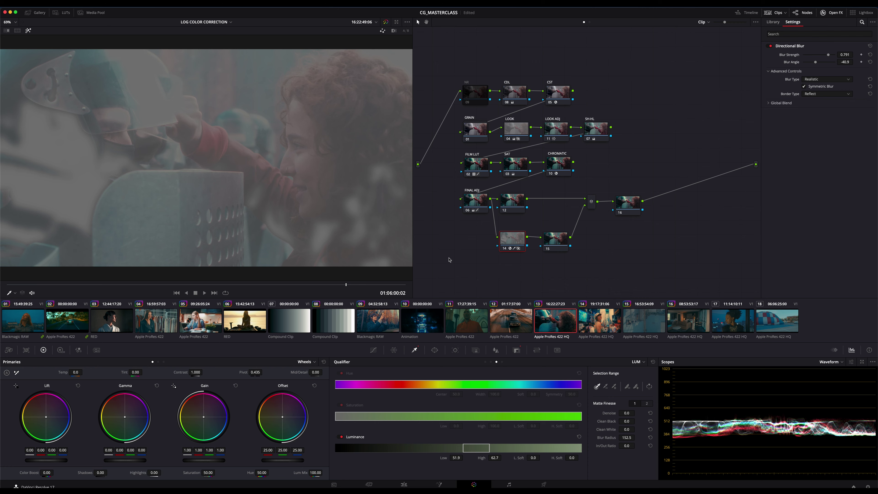
{"action": "key", "text": "shift+h"}
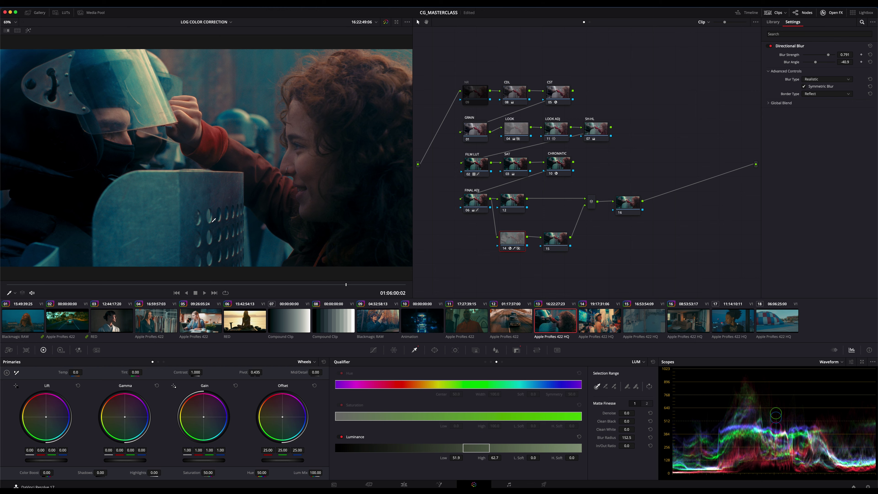
Zoom the viewer from 69% to 174% and pan onto the woman's face and cheek
{"action": "mouse_move", "coordinate": [213, 220]}
{"action": "left_mouse_down"}
{"action": "mouse_move", "coordinate": [192, 223]}
{"action": "mouse_move", "coordinate": [212, 234]}
{"action": "left_mouse_up"}
{"action": "left_click_drag", "start_coordinate": [185, 178], "coordinate": [165, 168]}
{"action": "mouse_move", "coordinate": [152, 118]}
{"action": "left_mouse_down"}
{"action": "mouse_move", "coordinate": [159, 143]}
{"action": "mouse_move", "coordinate": [136, 112]}
{"action": "left_mouse_up"}
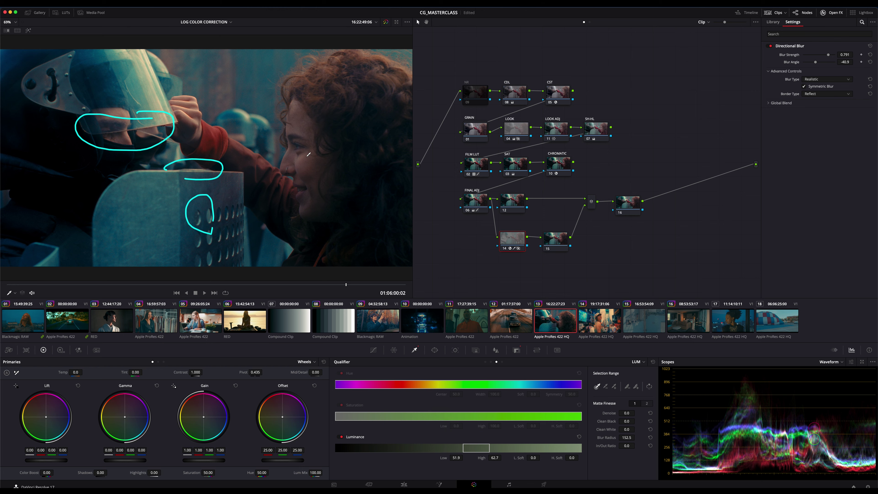
{"action": "mouse_move", "coordinate": [316, 171]}
{"action": "left_mouse_down"}
{"action": "mouse_move", "coordinate": [293, 156]}
{"action": "mouse_move", "coordinate": [308, 175]}
{"action": "left_mouse_up"}
{"action": "scroll", "coordinate": [328, 187], "scroll_direction": "up", "scroll_amount": 5}
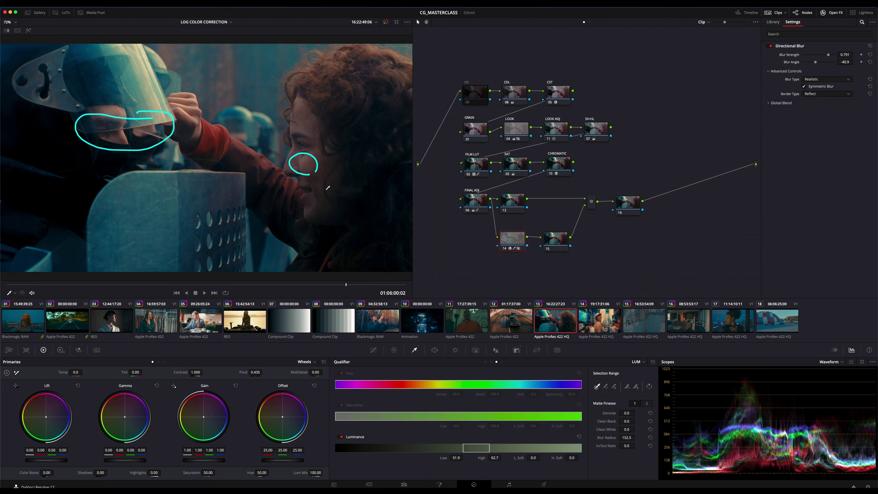
{"action": "scroll", "coordinate": [326, 186], "scroll_direction": "right", "scroll_amount": 5}
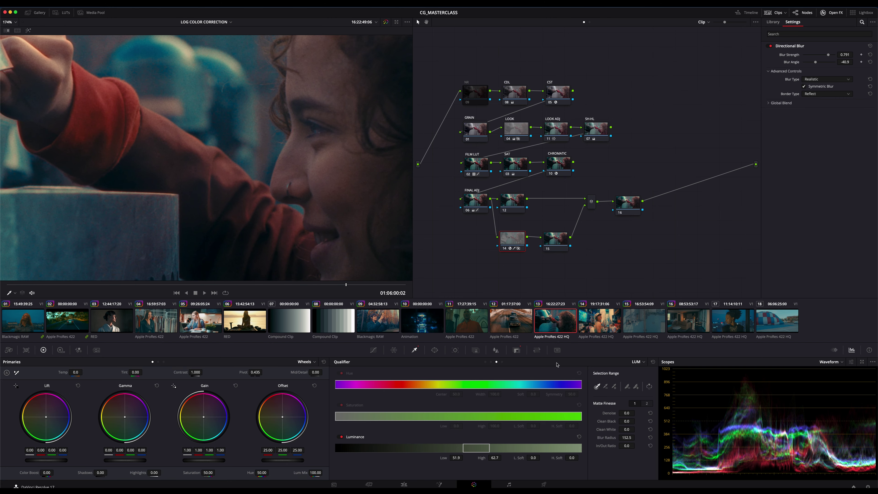
Set node 14's Key Output Gain to 0.402 and fit the frame back in the viewer
{"action": "left_click", "coordinate": [516, 350]}
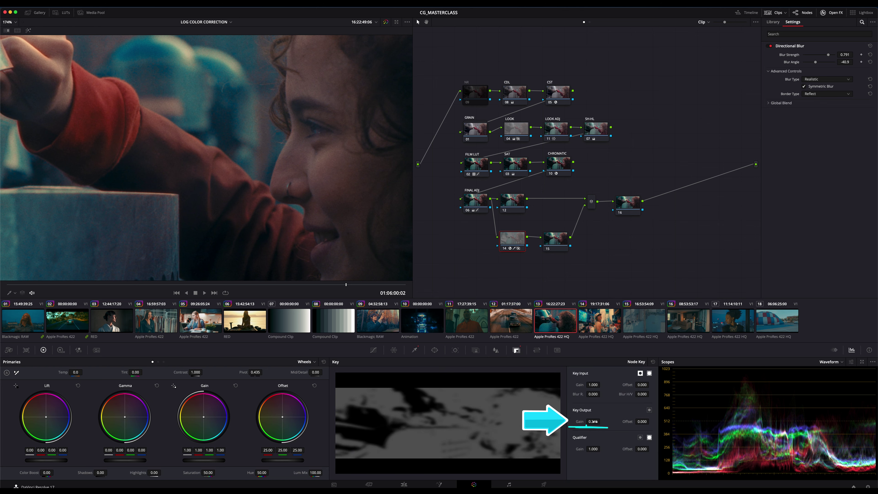
{"action": "mouse_move", "coordinate": [593, 421]}
{"action": "left_mouse_down"}
{"action": "mouse_move", "coordinate": [672, 420]}
{"action": "mouse_move", "coordinate": [550, 417]}
{"action": "left_mouse_up"}
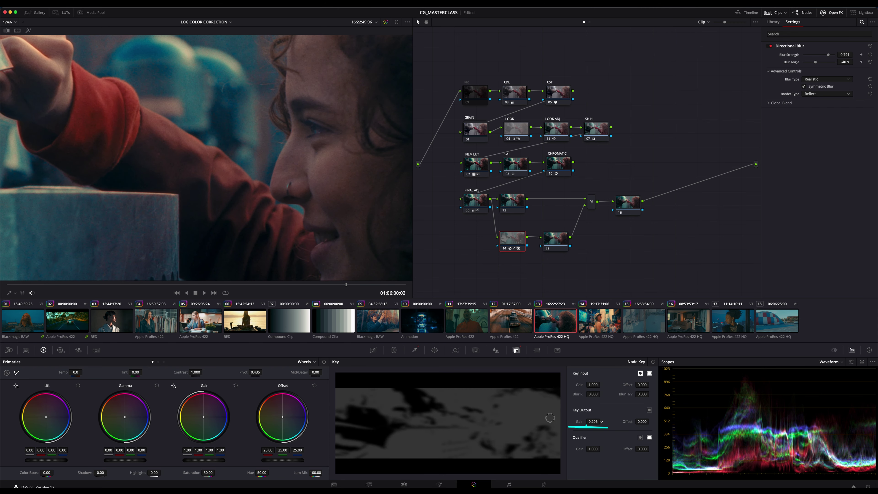
{"action": "left_click_drag", "start_coordinate": [550, 417], "coordinate": [611, 420]}
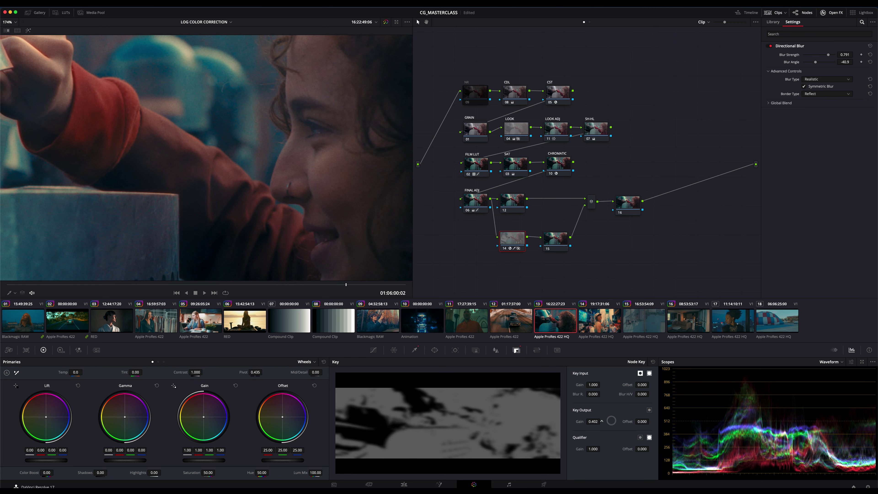
{"action": "key", "text": "shift+z"}
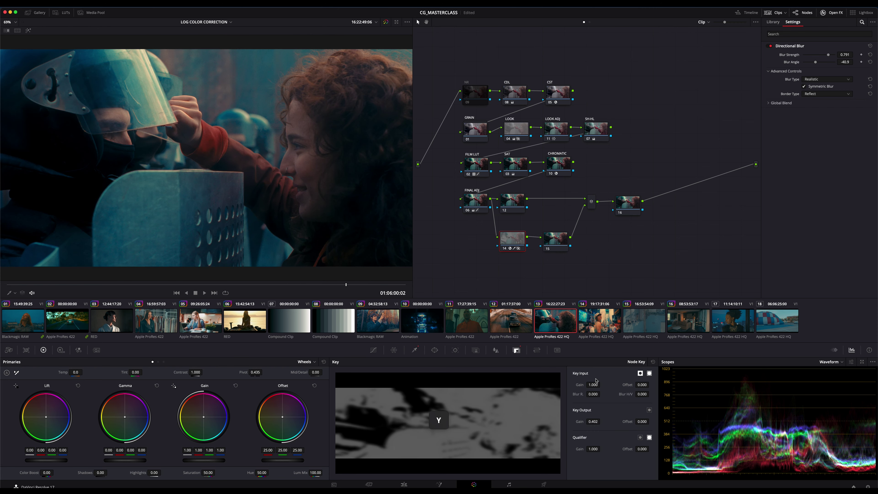
Set node 14's qualifier Blur Radius to 0 and toggle the node to compare
{"action": "left_click", "coordinate": [414, 350]}
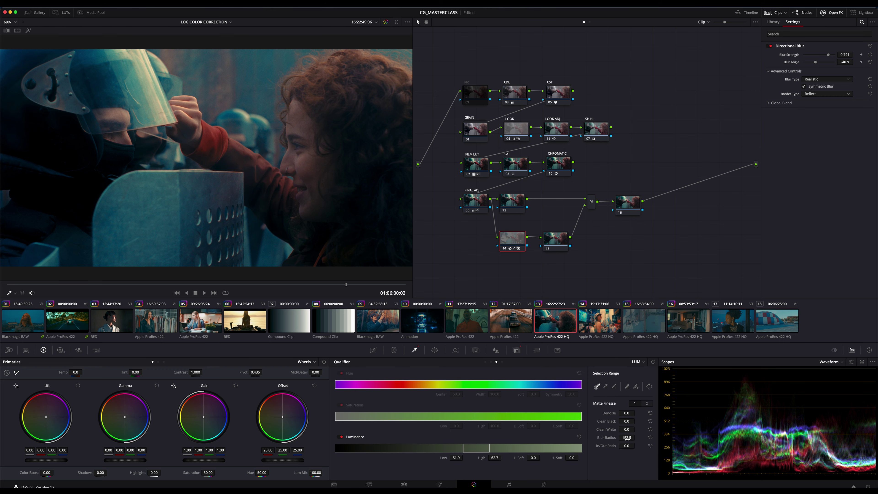
{"action": "left_click", "coordinate": [627, 438]}
{"action": "type", "text": "0"}
{"action": "key", "text": "Return"}
{"action": "scroll", "coordinate": [332, 194], "scroll_direction": "up", "scroll_amount": 3}
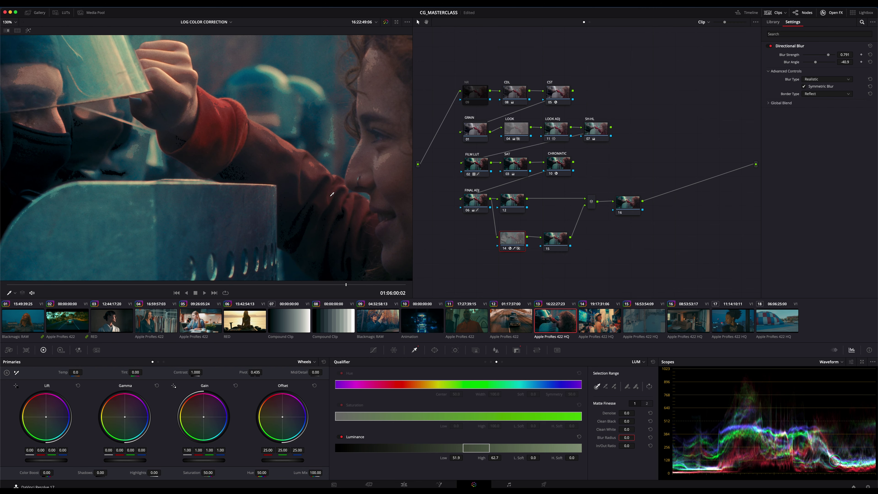
{"action": "scroll", "coordinate": [331, 194], "scroll_direction": "up", "scroll_amount": 2}
{"action": "left_click_drag", "start_coordinate": [356, 179], "coordinate": [357, 178]}
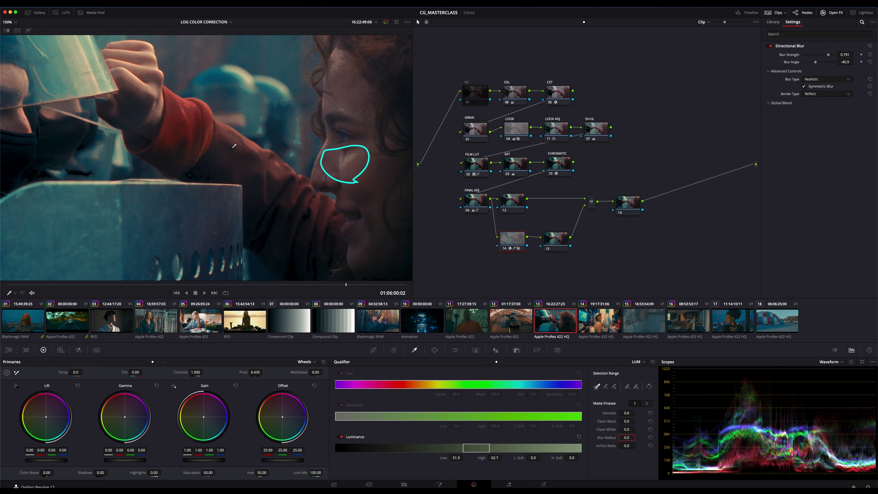
{"action": "key", "text": "super+d"}
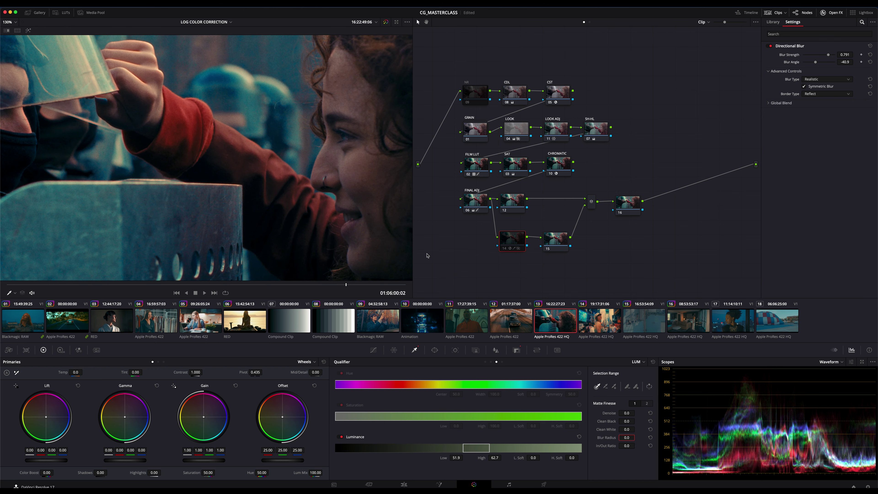
{"action": "key", "text": "super+d"}
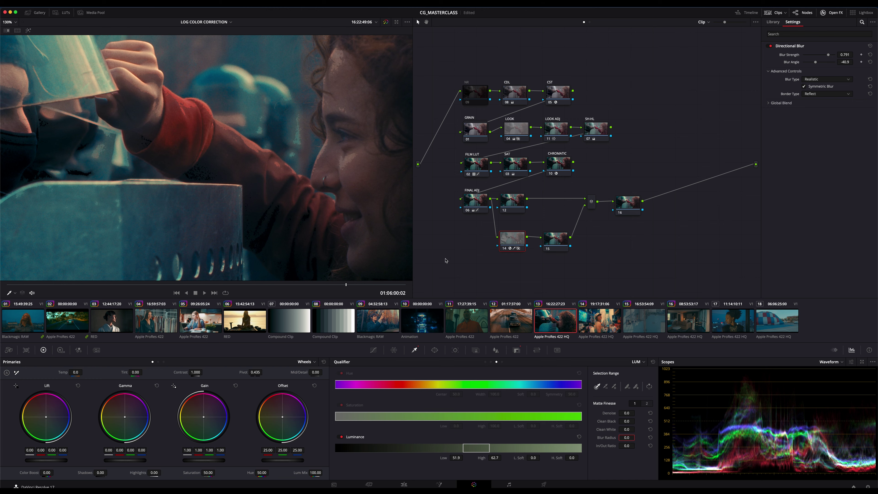
{"action": "mouse_move", "coordinate": [347, 164]}
{"action": "left_mouse_down"}
{"action": "mouse_move", "coordinate": [344, 157]}
{"action": "mouse_move", "coordinate": [347, 166]}
{"action": "left_mouse_up"}
{"action": "key", "text": "shift+z"}
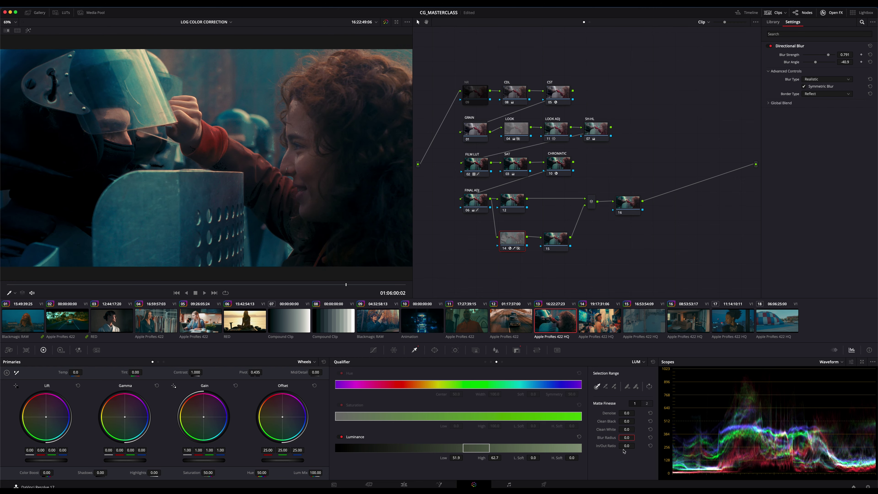
Raise the Blur Radius through 50 and 100 to 150, then bypass node 14 for comparison
{"action": "type", "text": "50"}
{"action": "key", "text": "Return"}
{"action": "type", "text": "100"}
{"action": "key", "text": "Return"}
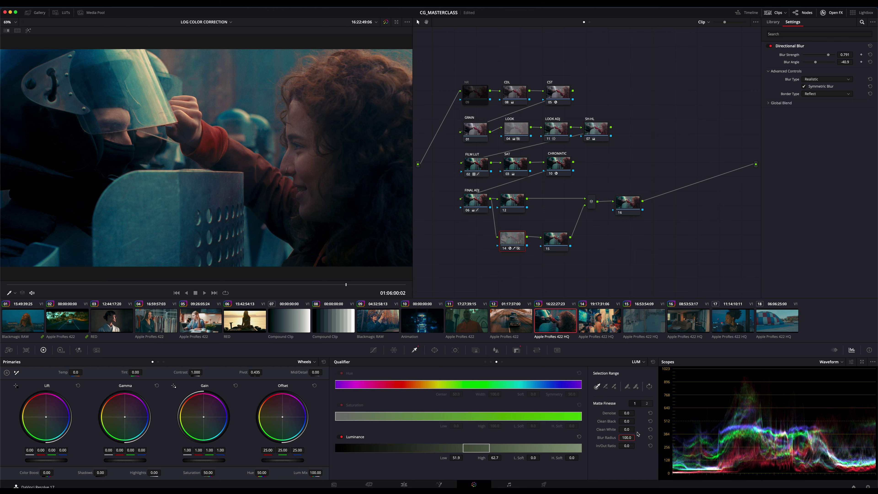
{"action": "left_click", "coordinate": [627, 437]}
{"action": "type", "text": "150"}
{"action": "key", "text": "Return"}
{"action": "key", "text": "ctrl+d"}
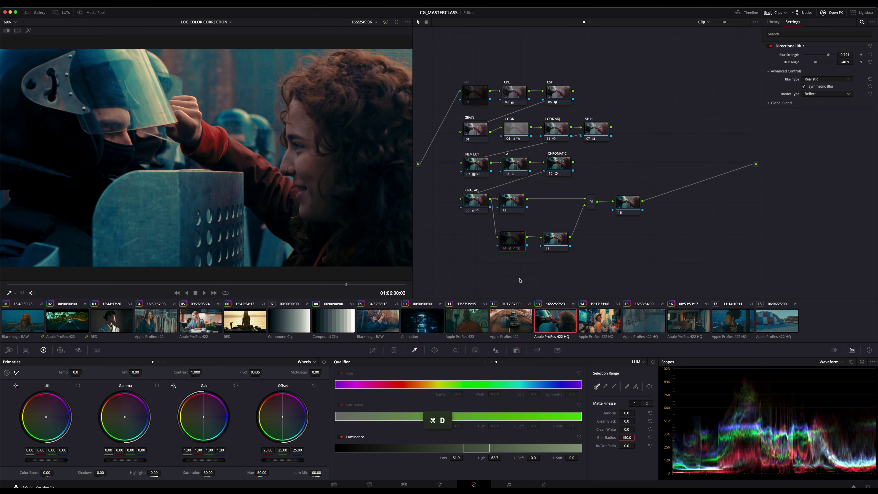
Re-enable node 14, save the project, and apply Gaussian Blur to node 15
{"action": "key", "text": "ctrl+d"}
{"action": "key", "text": "ctrl+s"}
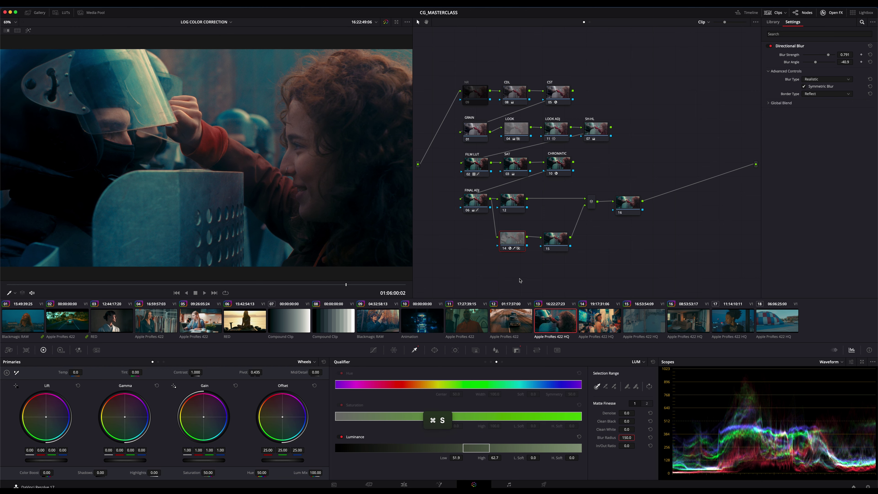
{"action": "left_click", "coordinate": [546, 238]}
{"action": "left_click", "coordinate": [796, 34]}
{"action": "type", "text": "gaus"}
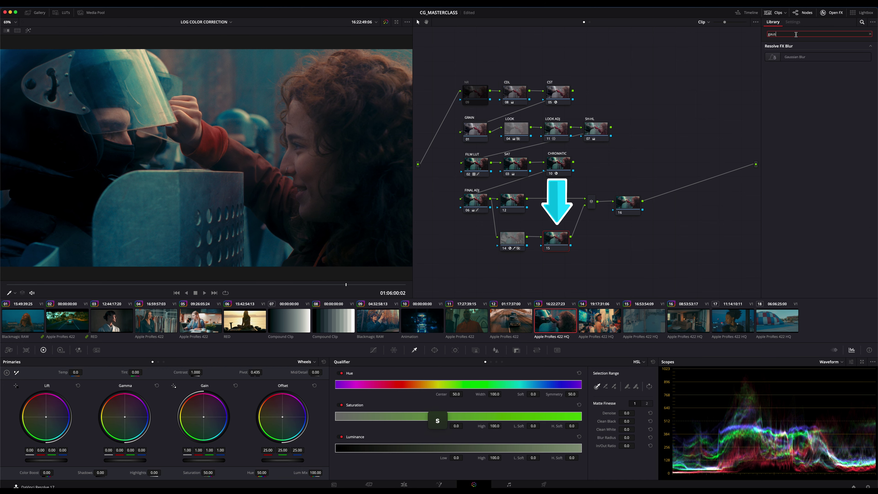
{"action": "left_click_drag", "start_coordinate": [794, 57], "coordinate": [562, 249]}
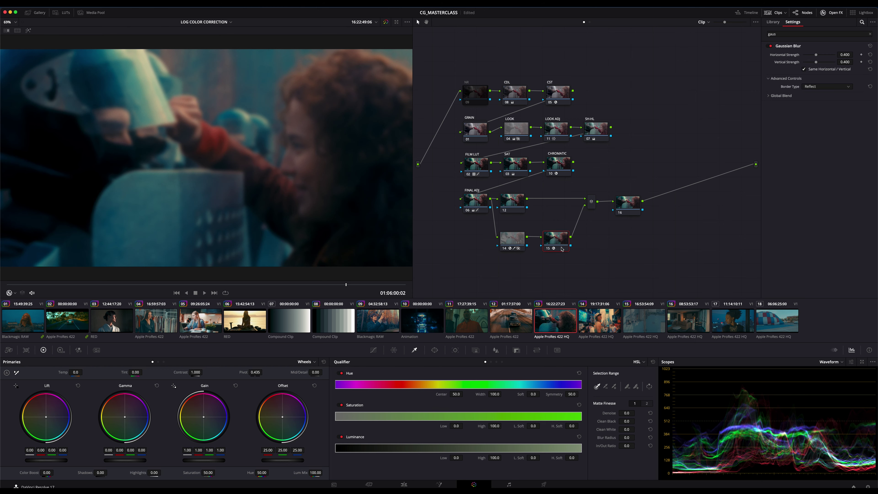
Set node 15's Key Output Gain to 0.300, compare it bypassed, and shift node 12 right
{"action": "left_click", "coordinate": [517, 350]}
{"action": "left_click_drag", "start_coordinate": [599, 423], "coordinate": [592, 421]}
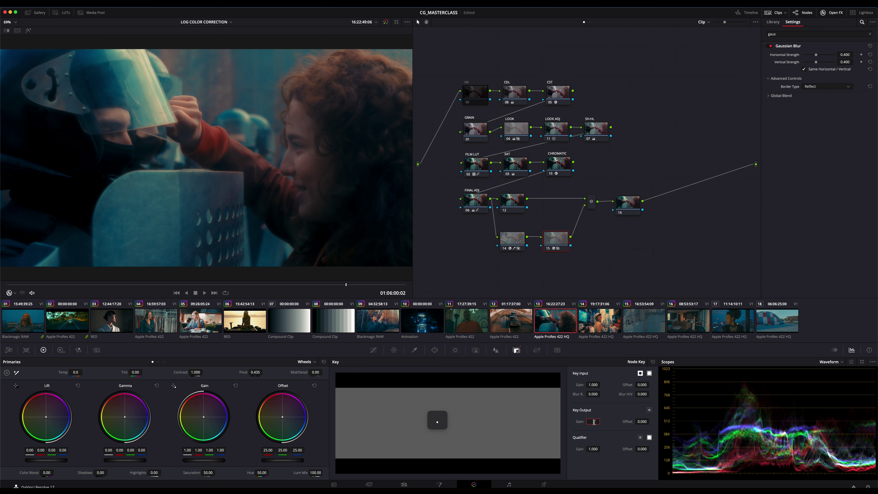
{"action": "left_click_drag", "start_coordinate": [597, 421], "coordinate": [594, 421]}
{"action": "type", "text": "0.242"}
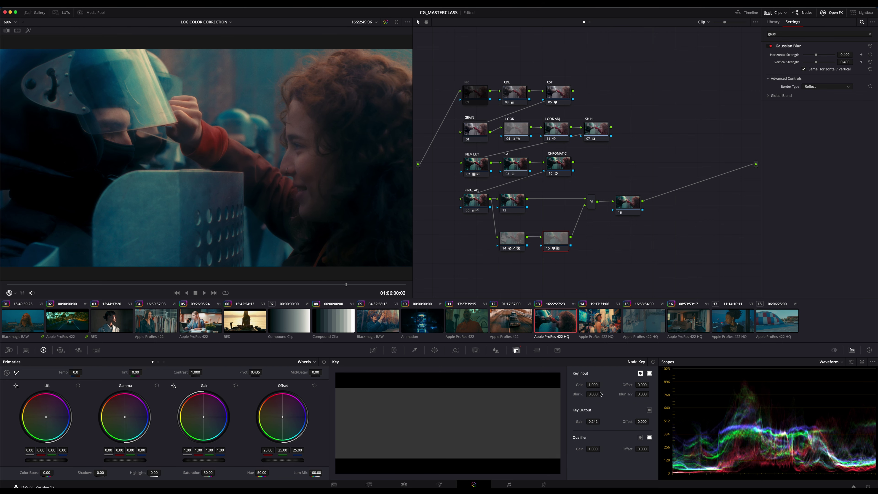
{"action": "double_click", "coordinate": [593, 421]}
{"action": "type", "text": "3"}
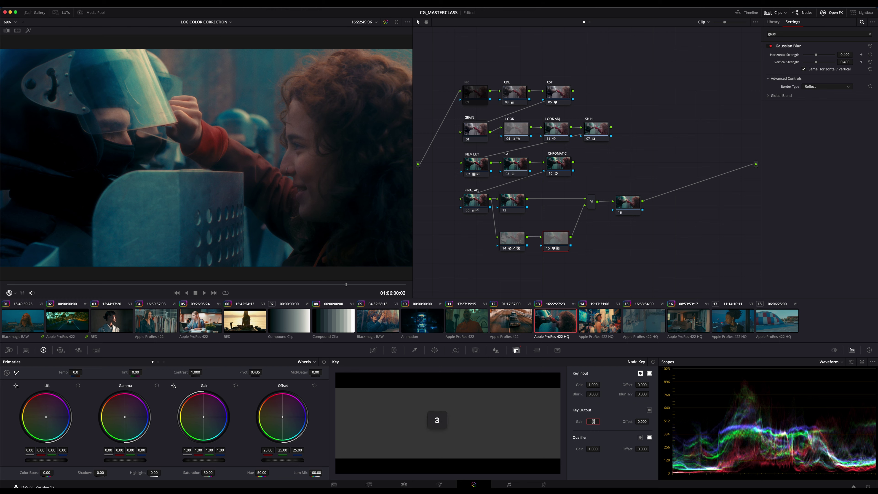
{"action": "key", "text": "Return"}
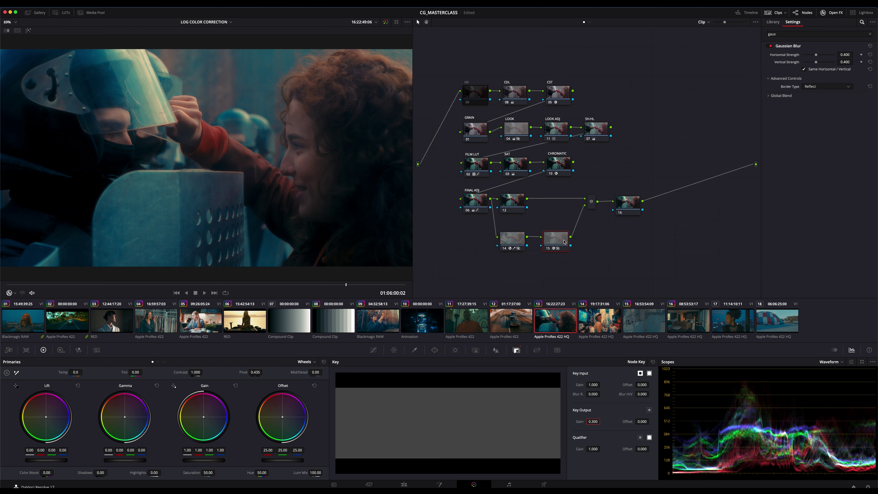
{"action": "key", "text": "super+d"}
{"action": "key", "text": "super+d"}
{"action": "left_click_drag", "start_coordinate": [509, 202], "coordinate": [528, 202]}
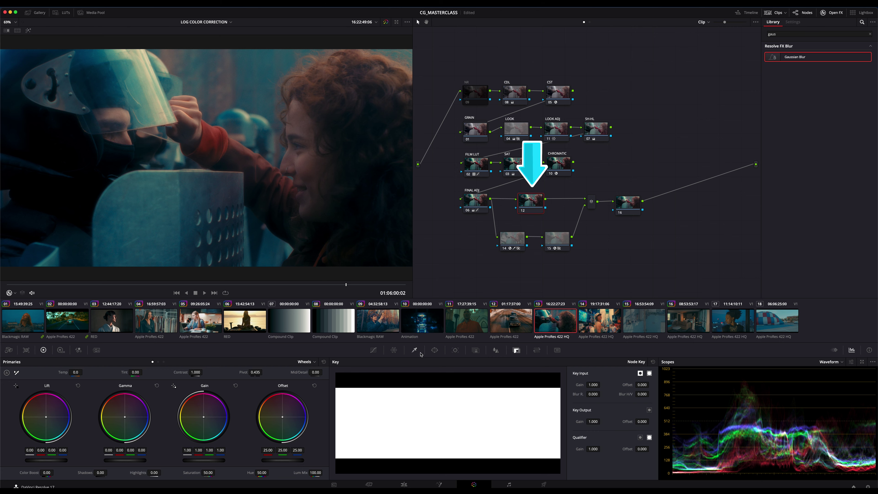
Reduce node 12's blur radius to 0.45 and review nodes 14 and 12
{"action": "left_click", "coordinate": [495, 349]}
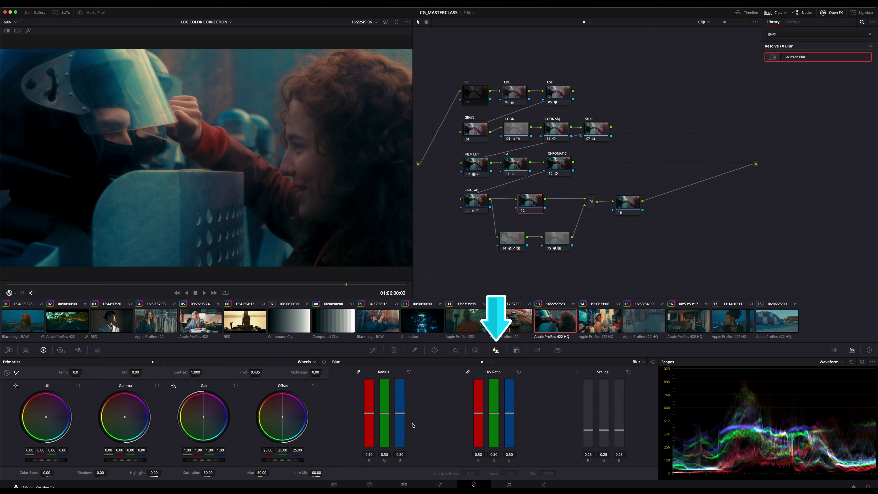
{"action": "left_click_drag", "start_coordinate": [403, 413], "coordinate": [402, 416]}
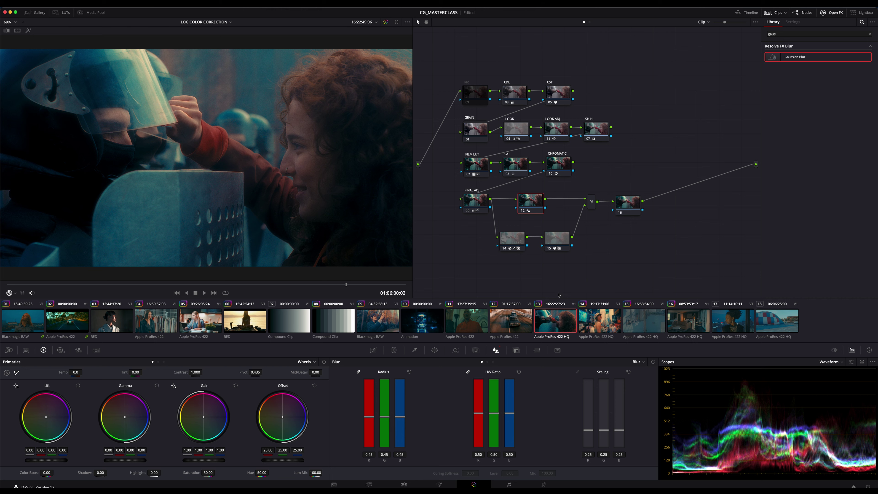
{"action": "left_click", "coordinate": [562, 242]}
{"action": "left_click", "coordinate": [521, 235]}
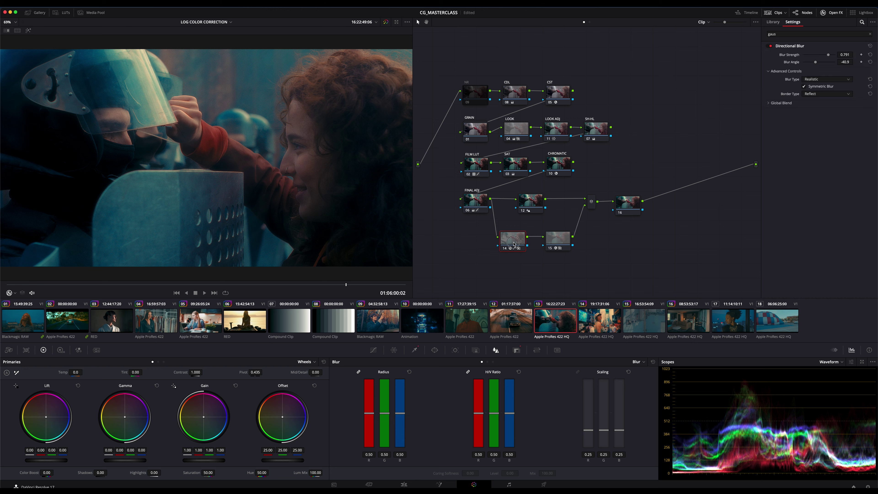
{"action": "left_click", "coordinate": [532, 207]}
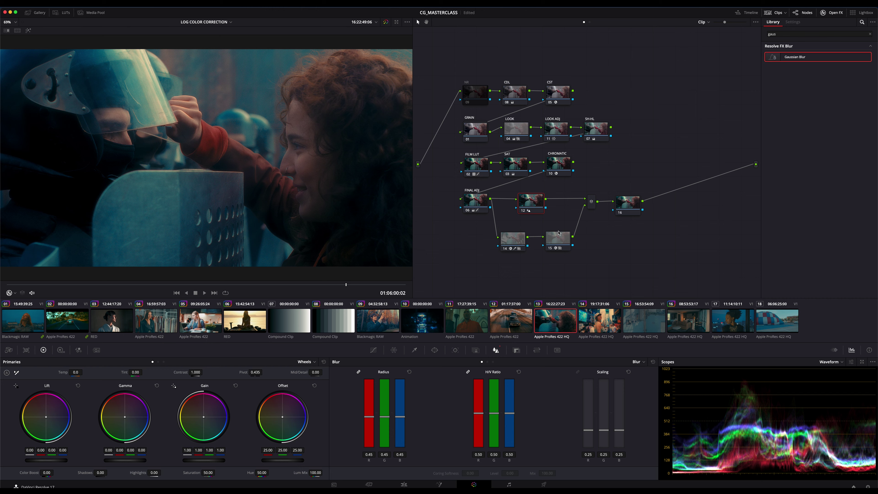
Select nodes 12, 14, 15 and the mixer and bypass them to compare
{"action": "left_click_drag", "start_coordinate": [599, 190], "coordinate": [507, 265]}
{"action": "key", "text": "super+d"}
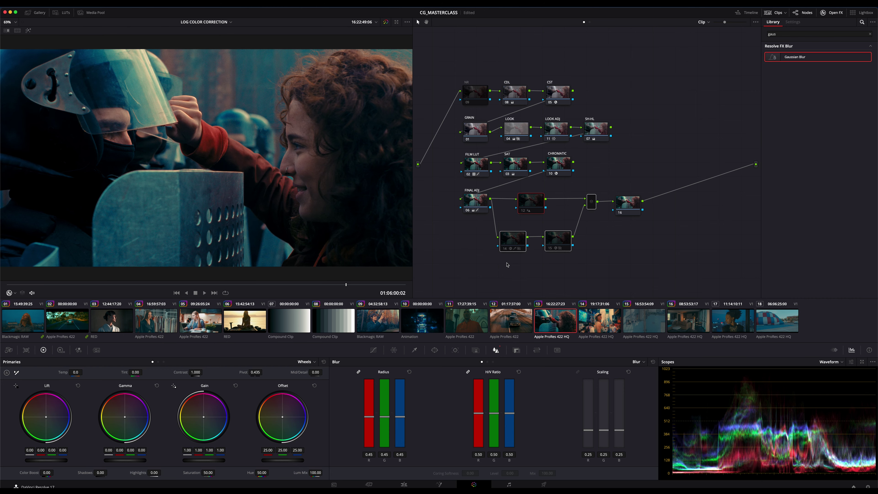
{"action": "key", "text": "super+d"}
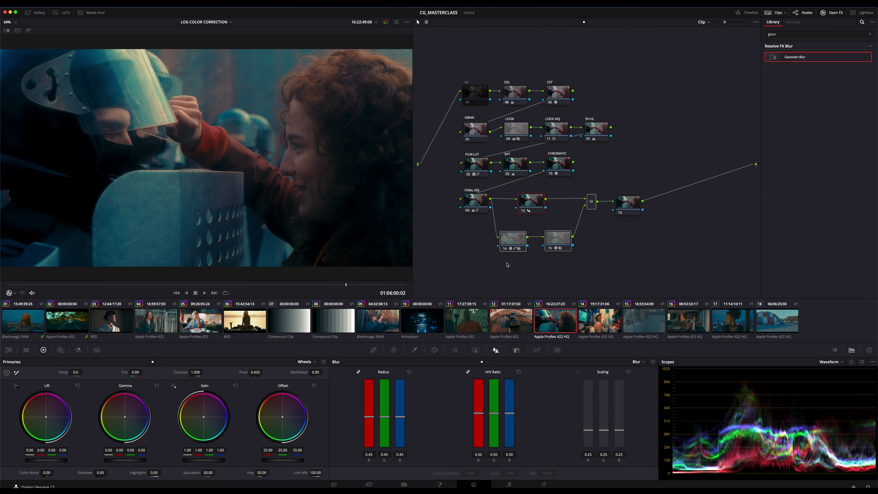
{"action": "key", "text": "super+d"}
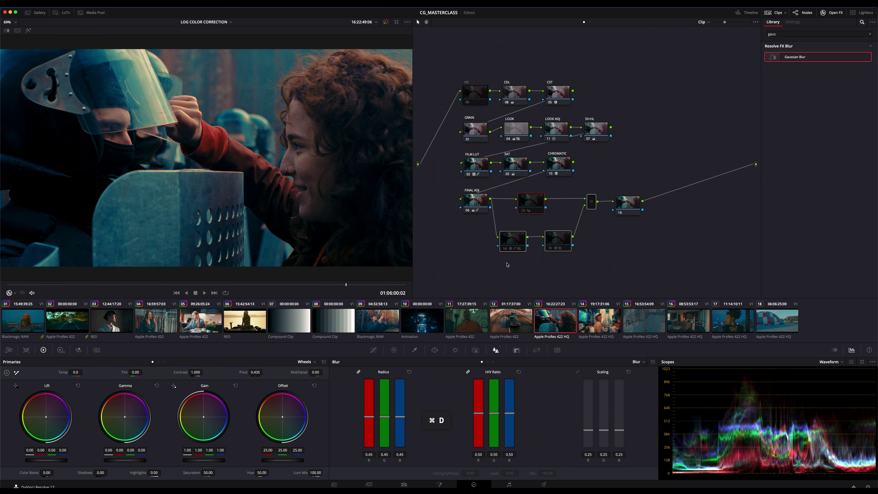
In the enlarged viewer, re-enable nodes 12, 14 and 15, mark the cheek, then select node 15 in the full layout
{"action": "key", "text": "f"}
{"action": "key", "text": "super"}
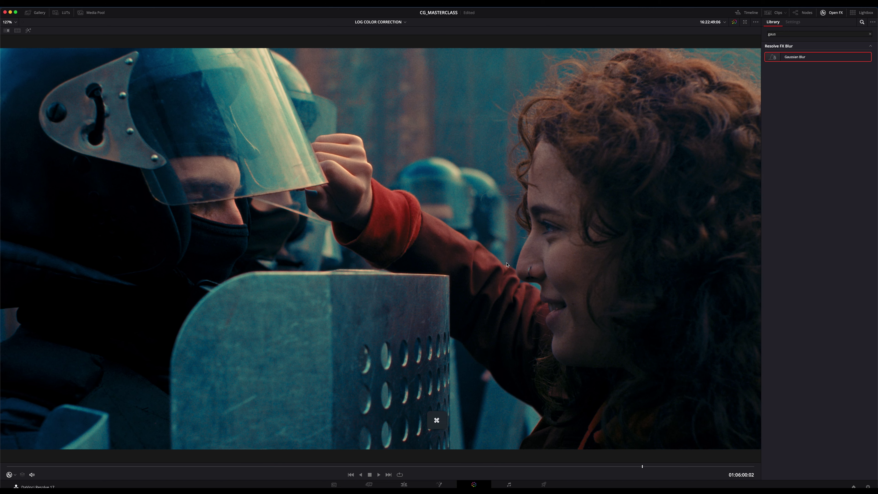
{"action": "key", "text": "super+d"}
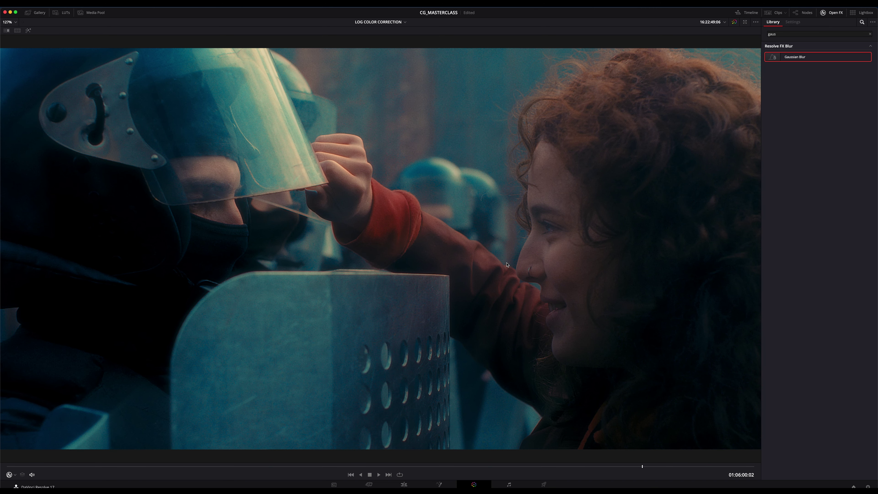
{"action": "left_click_drag", "start_coordinate": [565, 258], "coordinate": [582, 316]}
{"action": "key", "text": "alt+f"}
{"action": "left_click", "coordinate": [562, 242]}
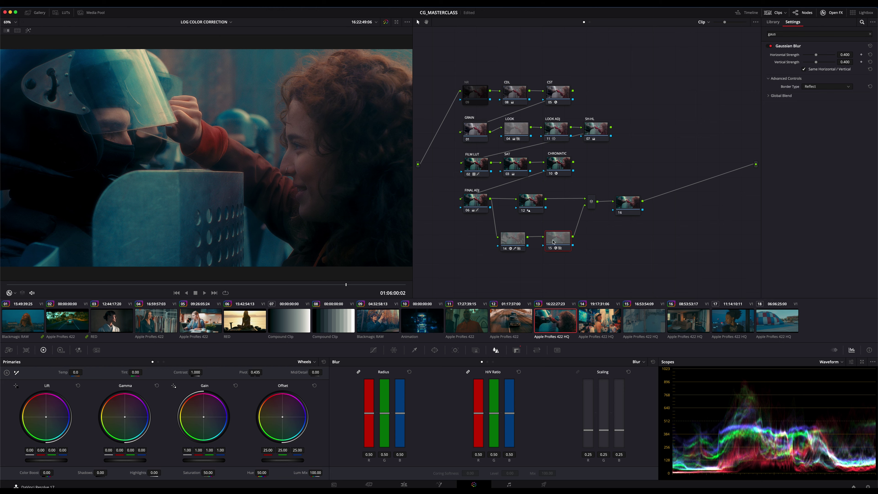
Inspect node 14's key settings, then review clip 16's grade and qualifier at a later frame
{"action": "left_click", "coordinate": [517, 241]}
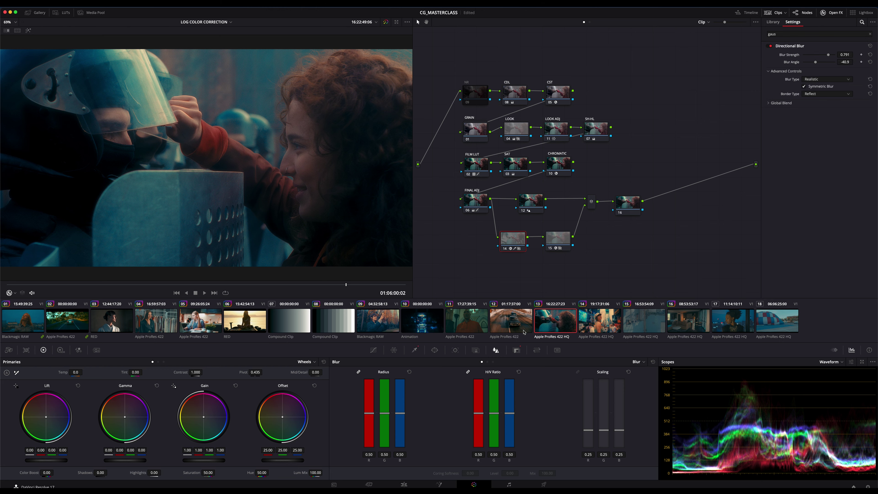
{"action": "left_click", "coordinate": [516, 350]}
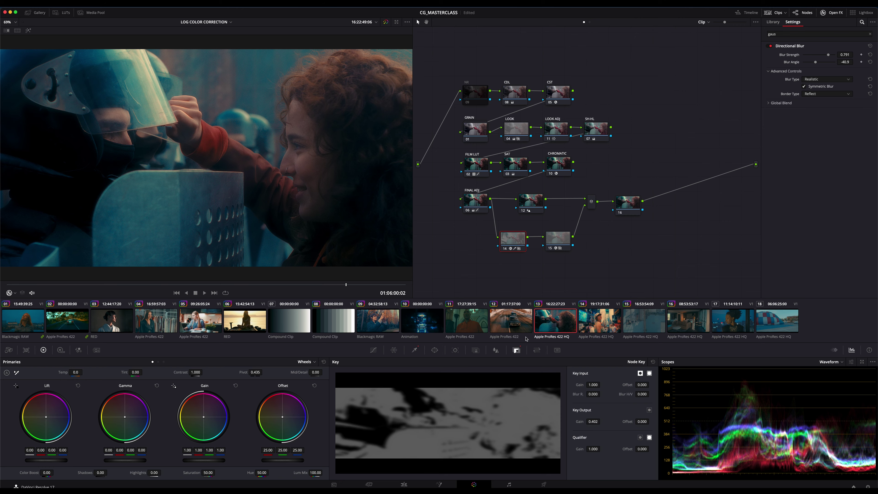
{"action": "left_click", "coordinate": [690, 330]}
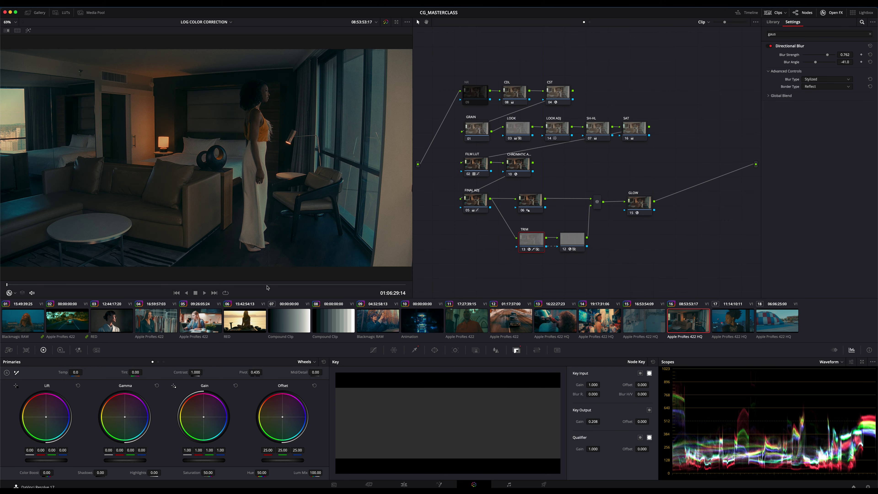
{"action": "left_click", "coordinate": [311, 284]}
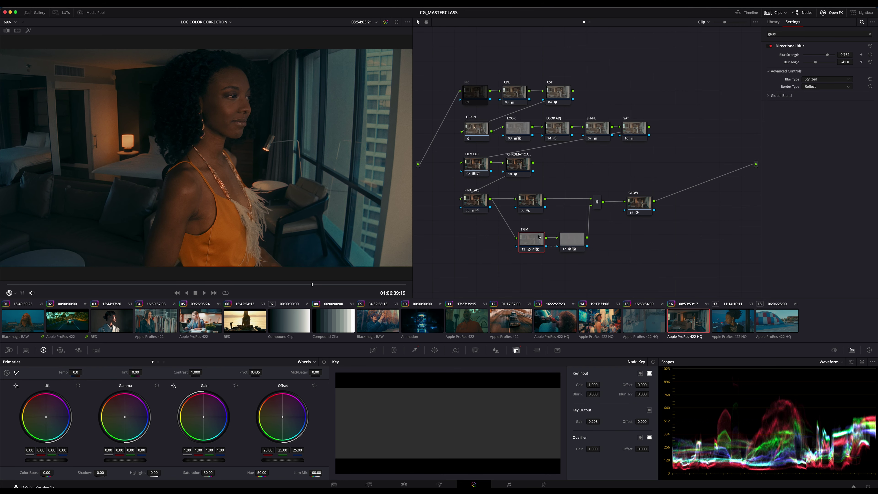
{"action": "mouse_move", "coordinate": [550, 238]}
{"action": "left_click", "coordinate": [415, 350]}
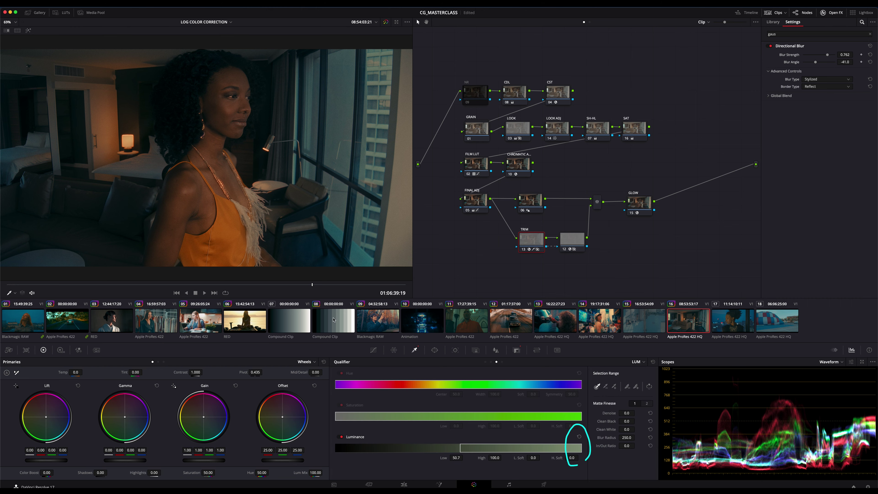
Toggle nodes 06, 12 and GLOW off to compare, then return to a later frame of clip 13
{"action": "left_click_drag", "start_coordinate": [511, 271], "coordinate": [667, 185]}
{"action": "key", "text": "super+d"}
{"action": "key", "text": "super+d"}
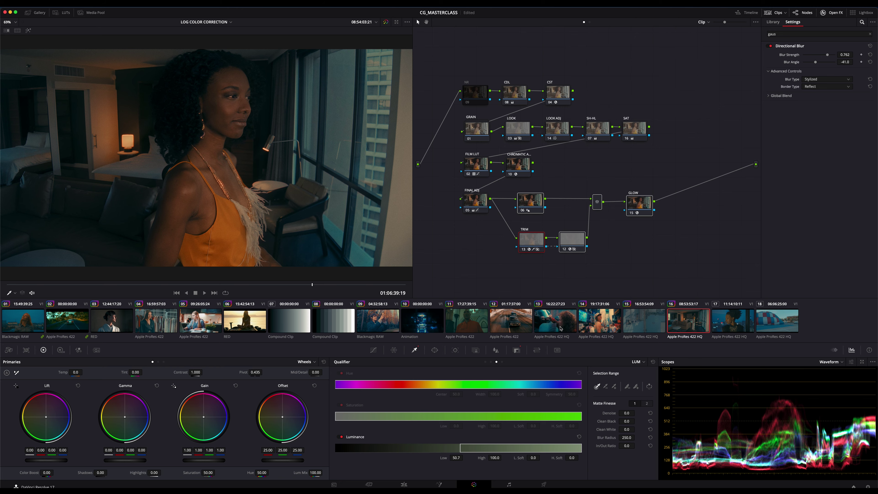
{"action": "left_click", "coordinate": [560, 329]}
{"action": "left_click_drag", "start_coordinate": [323, 285], "coordinate": [335, 286]}
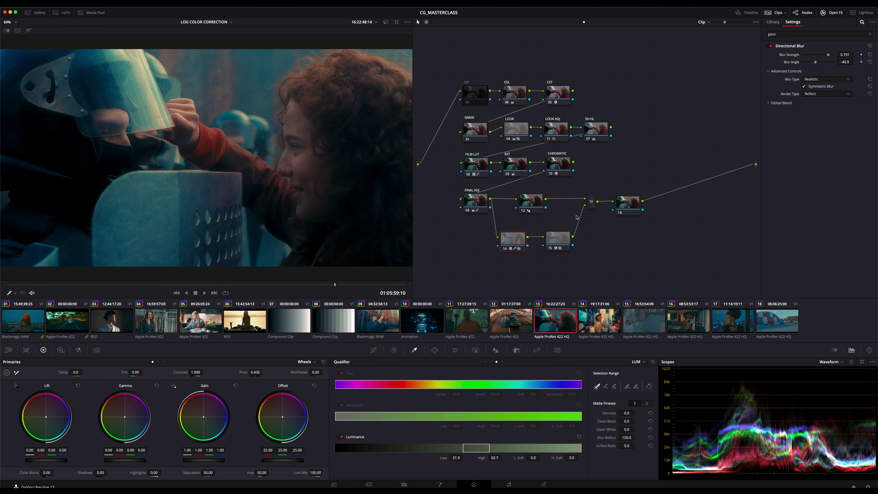
Find Glow in the OpenFX library and apply it to node 16
{"action": "left_click", "coordinate": [532, 200]}
{"action": "left_click", "coordinate": [624, 201]}
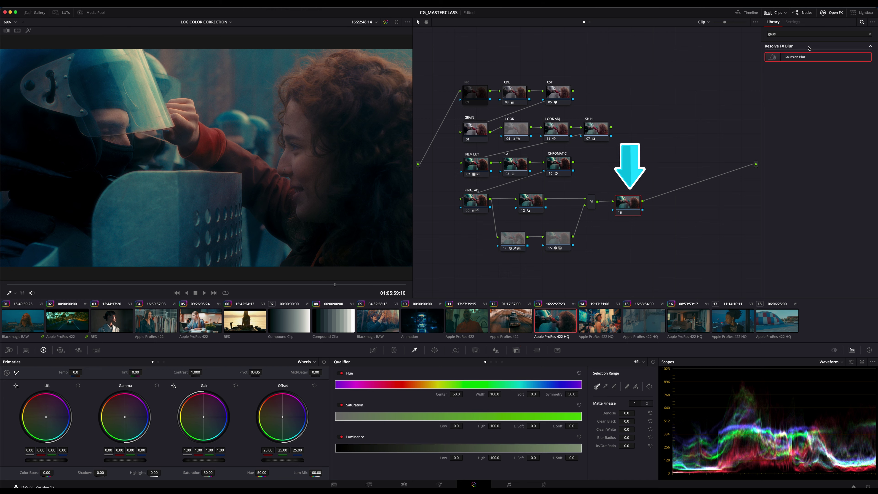
{"action": "left_click", "coordinate": [795, 34]}
{"action": "type", "text": "g"}
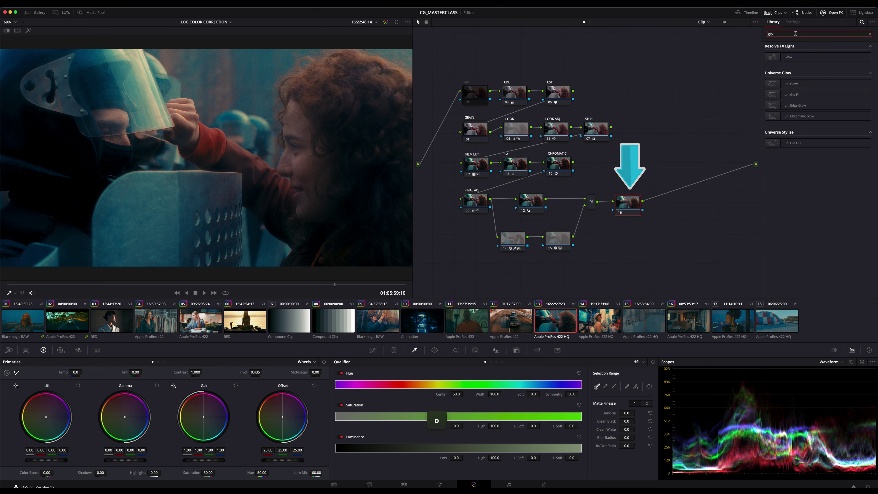
{"action": "type", "text": "lo"}
{"action": "left_click_drag", "start_coordinate": [791, 56], "coordinate": [617, 212]}
Keep Glowing Image as the output, with Shine Threshold 0 and Spread 1.0
{"action": "left_click", "coordinate": [828, 55]}
{"action": "left_click", "coordinate": [816, 75]}
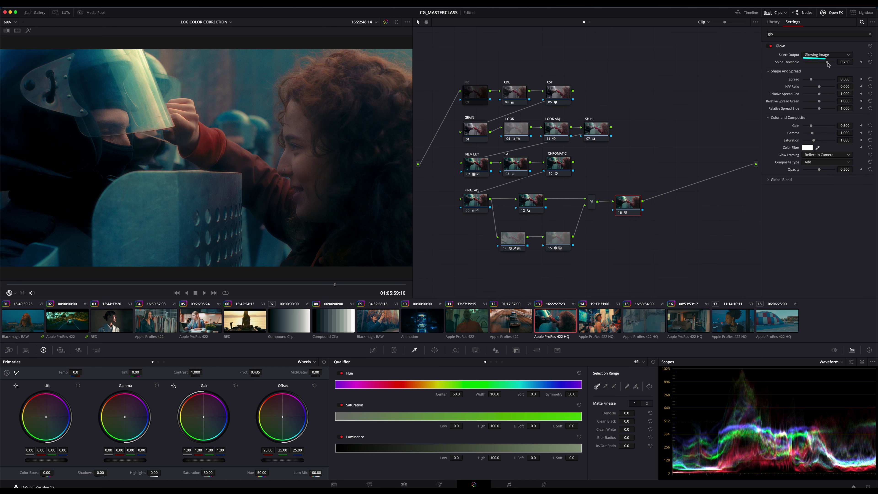
{"action": "left_click_drag", "start_coordinate": [827, 62], "coordinate": [797, 66]}
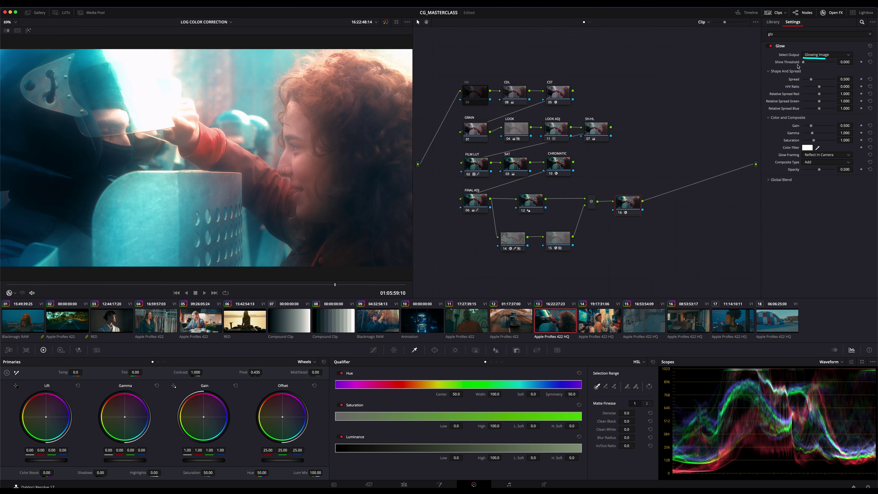
{"action": "double_click", "coordinate": [845, 79]}
{"action": "type", "text": "1"}
{"action": "key", "text": "Return"}
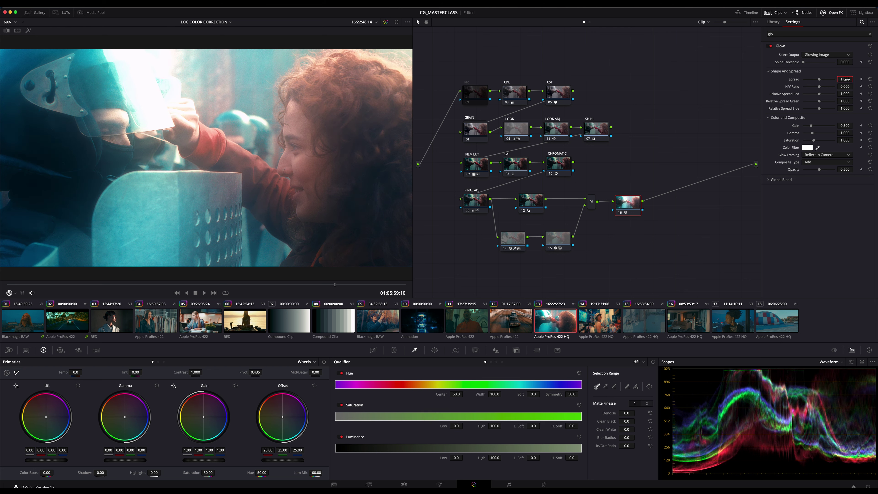
Set the glow's Composite Type to Luminosity and drop its Opacity to about 0.175
{"action": "left_click", "coordinate": [817, 164]}
{"action": "scroll", "coordinate": [824, 187], "scroll_direction": "down", "scroll_amount": 5}
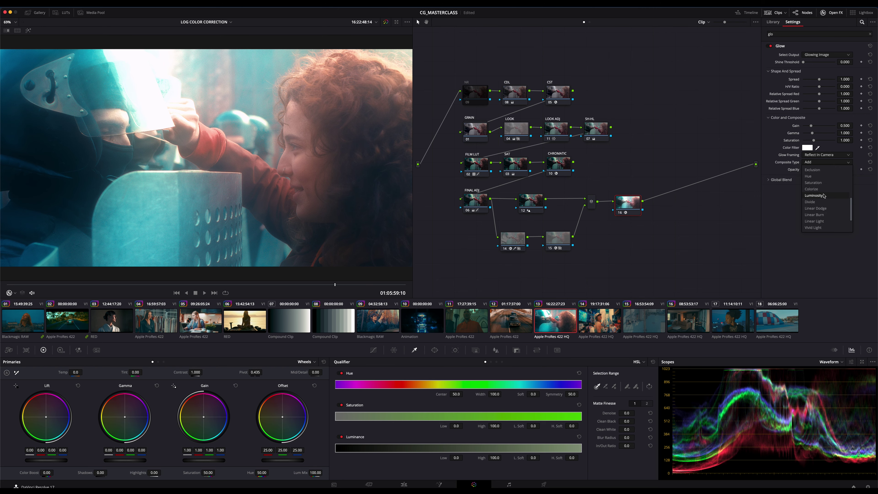
{"action": "left_click", "coordinate": [831, 197]}
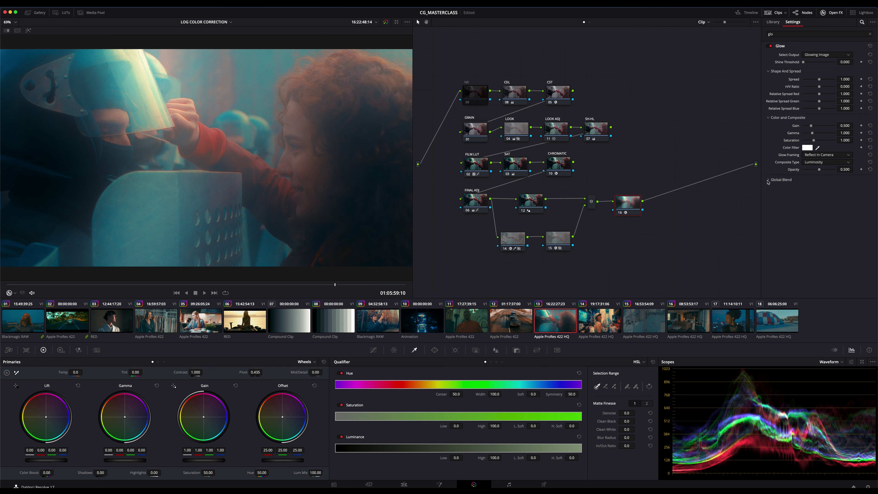
{"action": "left_click", "coordinate": [809, 169]}
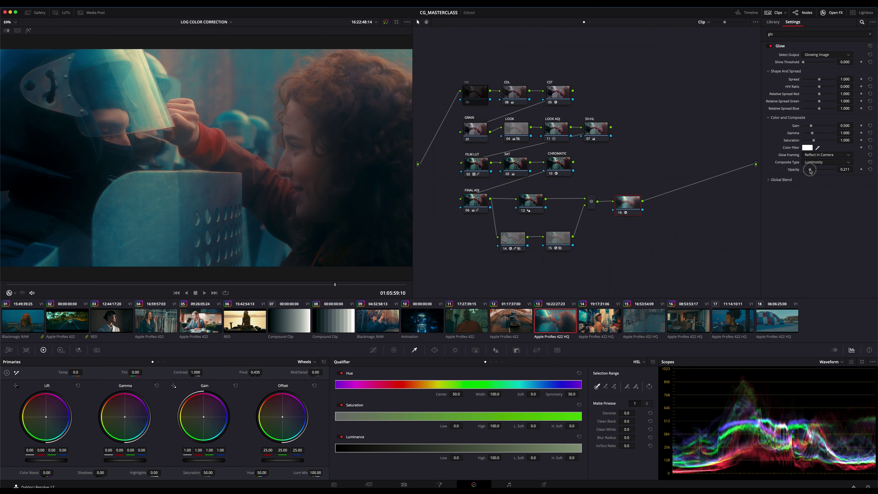
{"action": "left_click_drag", "start_coordinate": [808, 171], "coordinate": [809, 170]}
Toggle node 16 off and on to compare the glow, then save the project
{"action": "key", "text": "ctrl+d"}
{"action": "key", "text": "ctrl+d"}
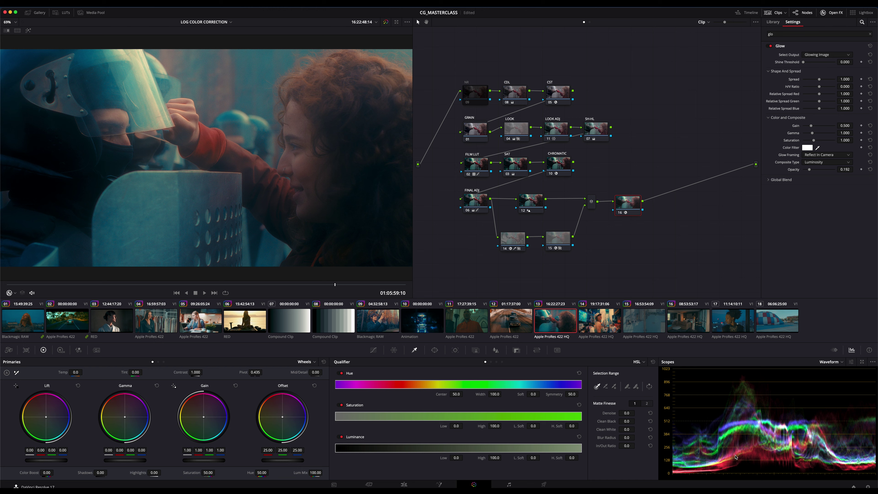
{"action": "key", "text": "ctrl+d"}
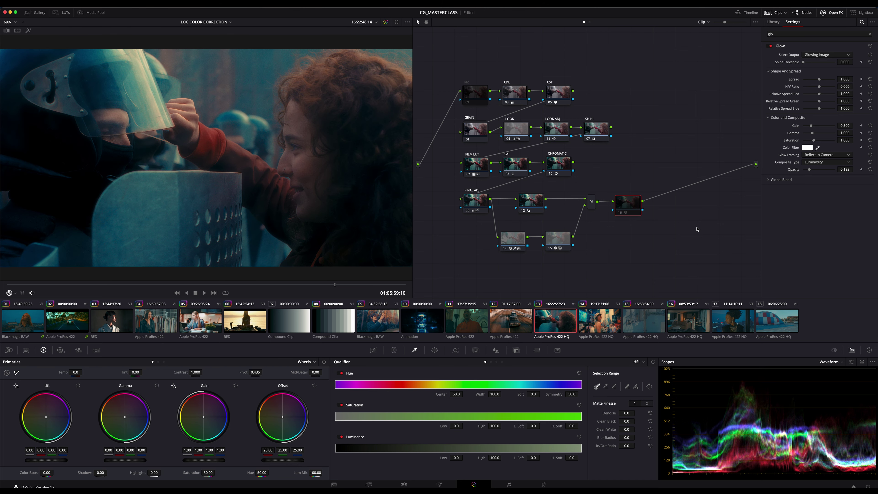
{"action": "key", "text": "ctrl+d"}
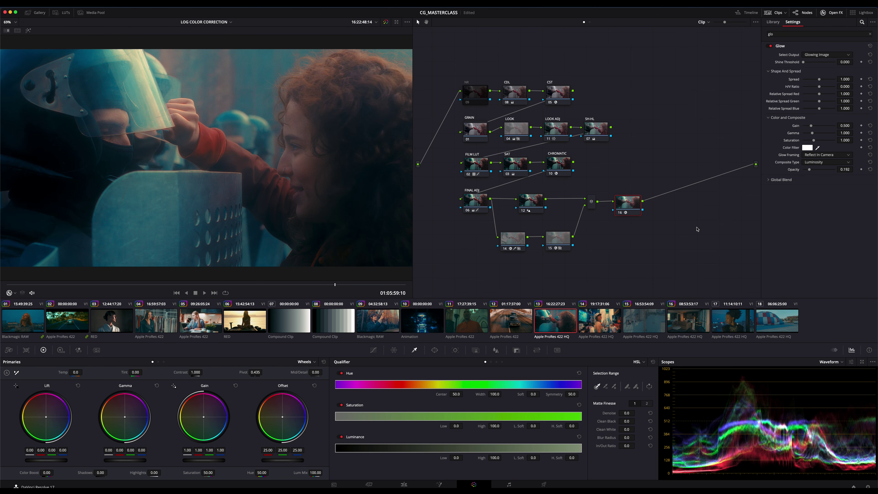
{"action": "key", "text": "ctrl+d"}
{"action": "key", "text": "ctrl+d"}
{"action": "key", "text": "ctrl+d"}
{"action": "key", "text": "ctrl+d"}
{"action": "key", "text": "ctrl+s"}
Lower the glow Opacity to about 0.15 and disable node 16 to compare
{"action": "left_click_drag", "start_coordinate": [847, 169], "coordinate": [840, 170]}
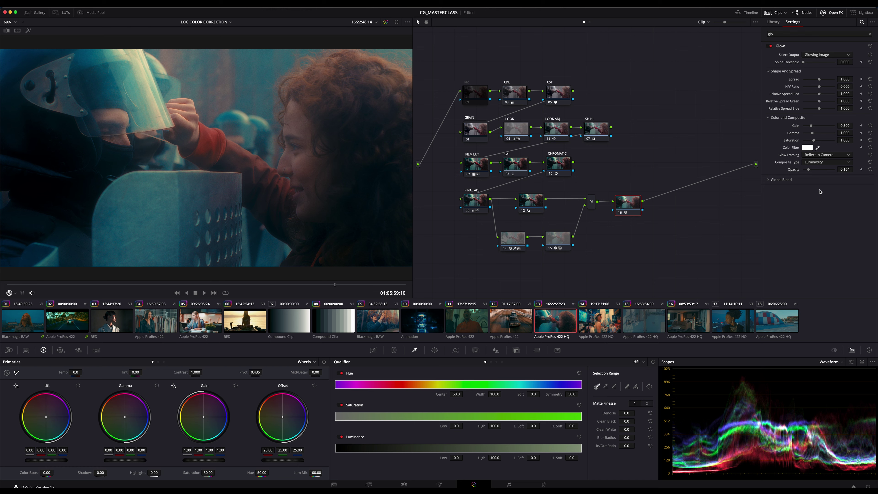
{"action": "left_click_drag", "start_coordinate": [842, 169], "coordinate": [843, 169]}
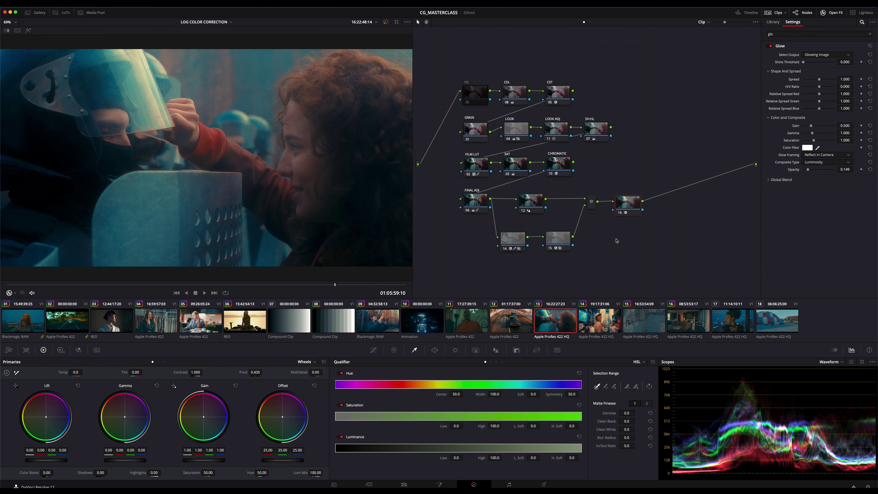
{"action": "key", "text": "super+d"}
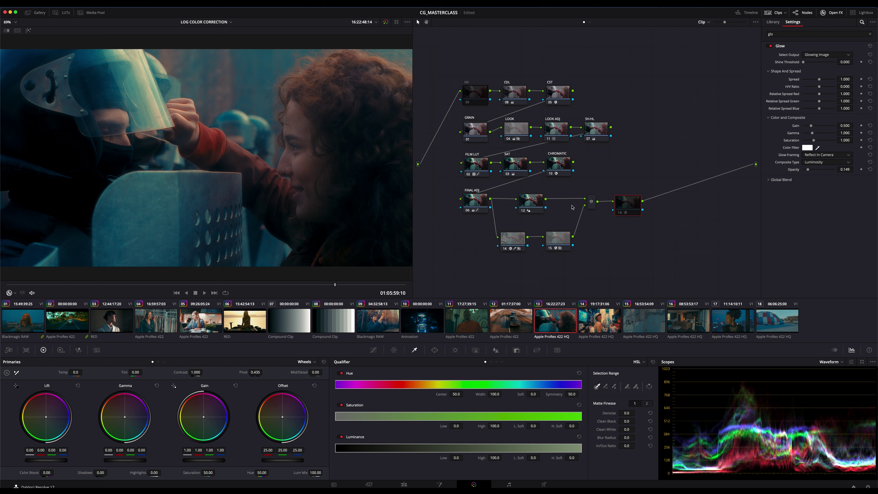
Convert the mixing node into a Layer Mixer and set its composite mode to Screen
{"action": "right_click", "coordinate": [591, 206]}
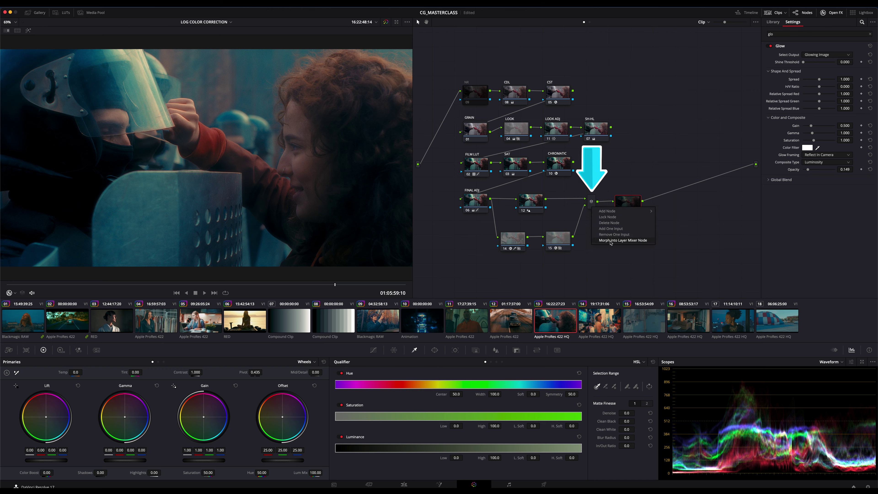
{"action": "left_click", "coordinate": [641, 241]}
{"action": "left_click", "coordinate": [627, 213]}
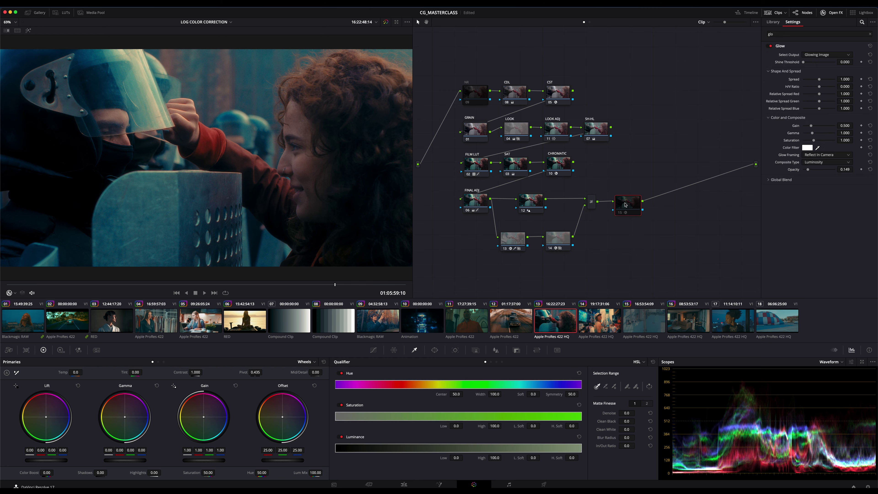
{"action": "left_click", "coordinate": [592, 208]}
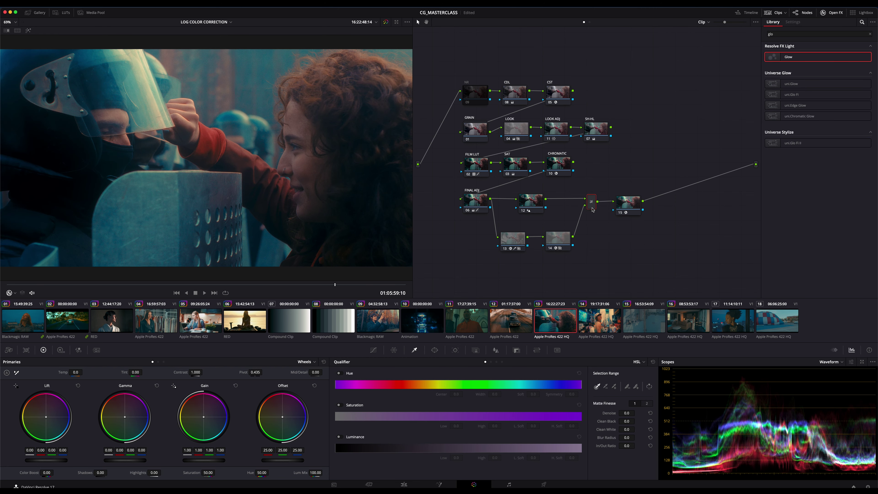
{"action": "right_click", "coordinate": [592, 209]}
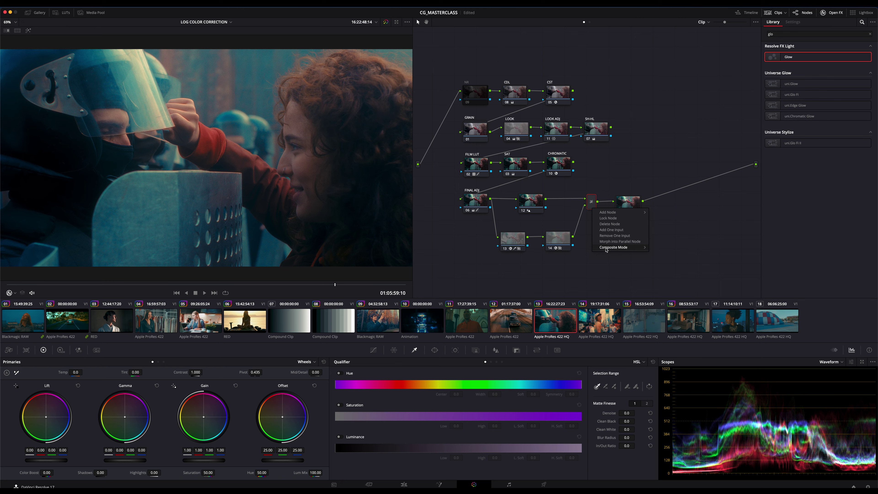
{"action": "mouse_move", "coordinate": [614, 248]}
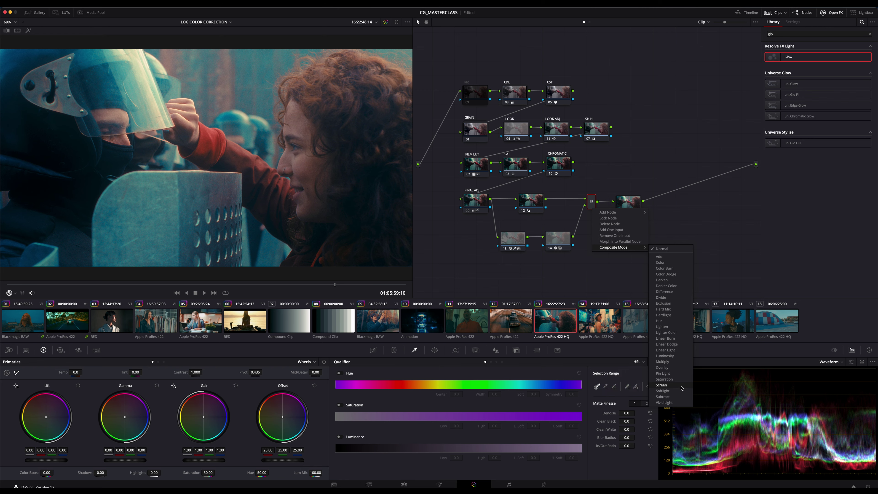
{"action": "left_click", "coordinate": [661, 385]}
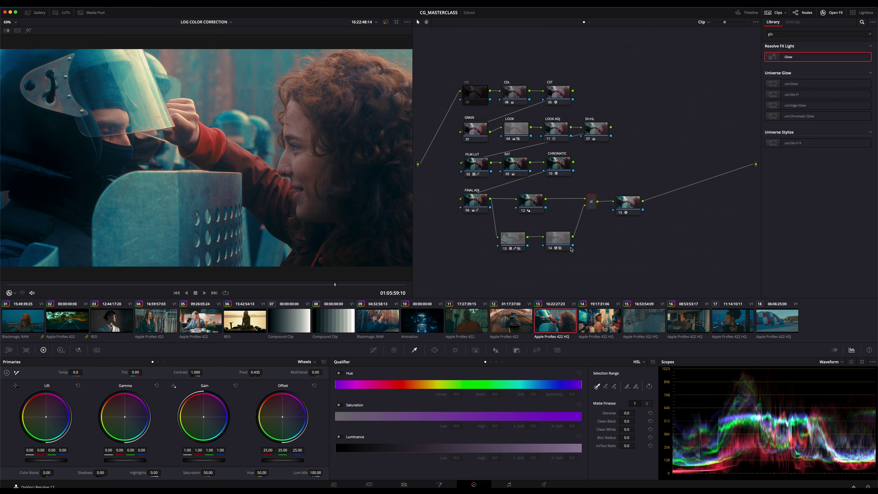
{"action": "left_click", "coordinate": [594, 208]}
Compare nodes 13 and 14, then raise node 14's Gaussian Blur Key Output Gain from 0.300 to about 0.346
{"action": "left_click", "coordinate": [557, 244]}
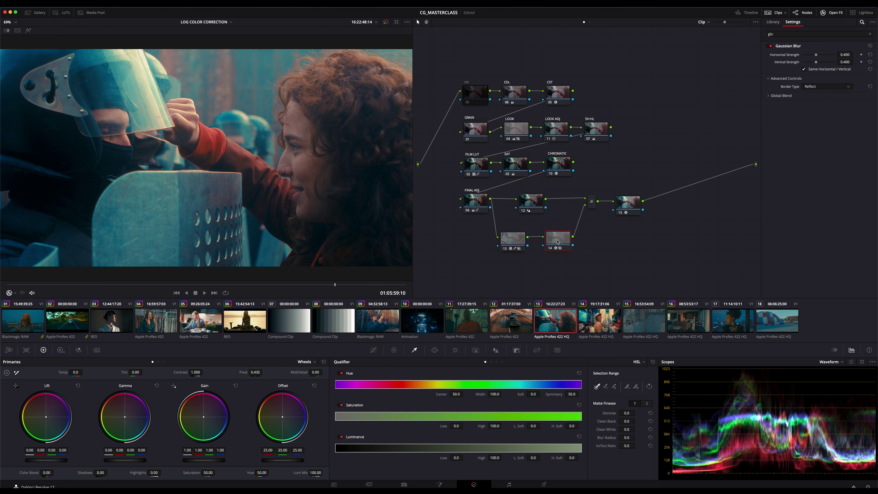
{"action": "left_click", "coordinate": [518, 242]}
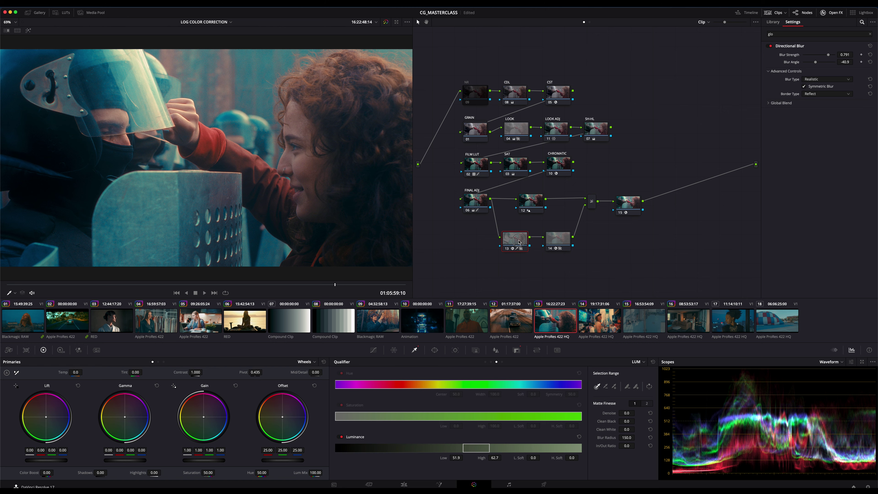
{"action": "left_click", "coordinate": [553, 241]}
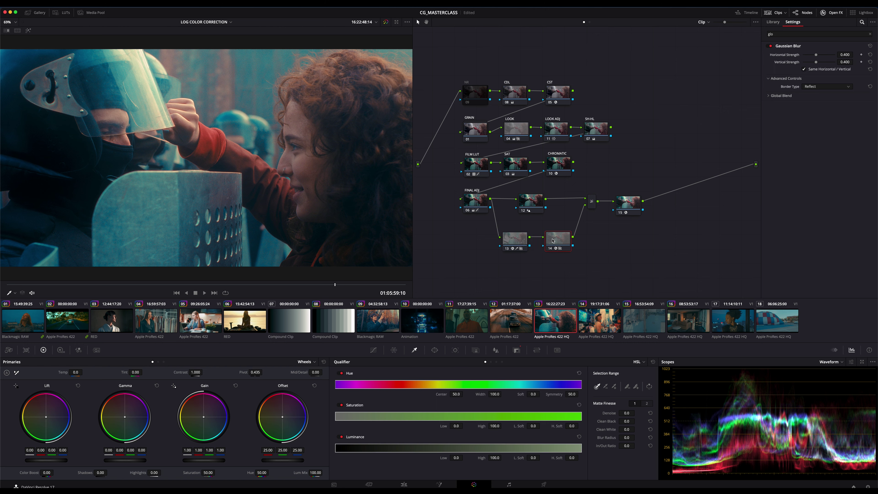
{"action": "left_click", "coordinate": [516, 244]}
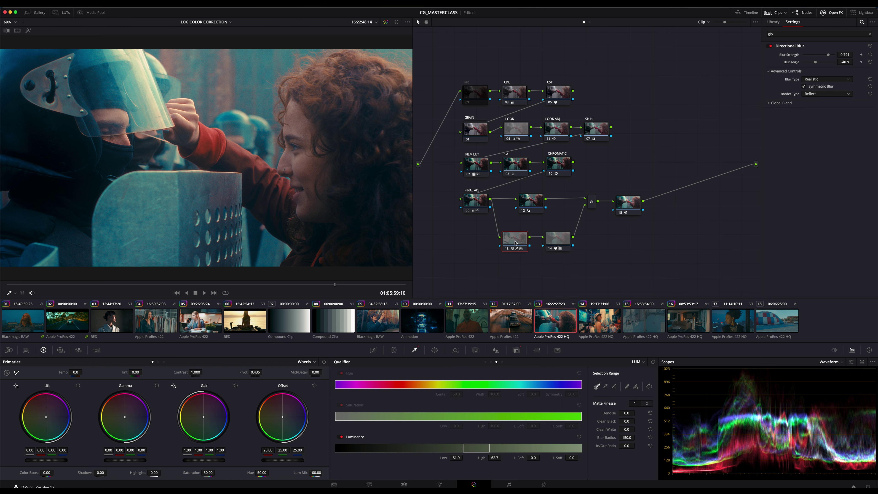
{"action": "left_click", "coordinate": [516, 350]}
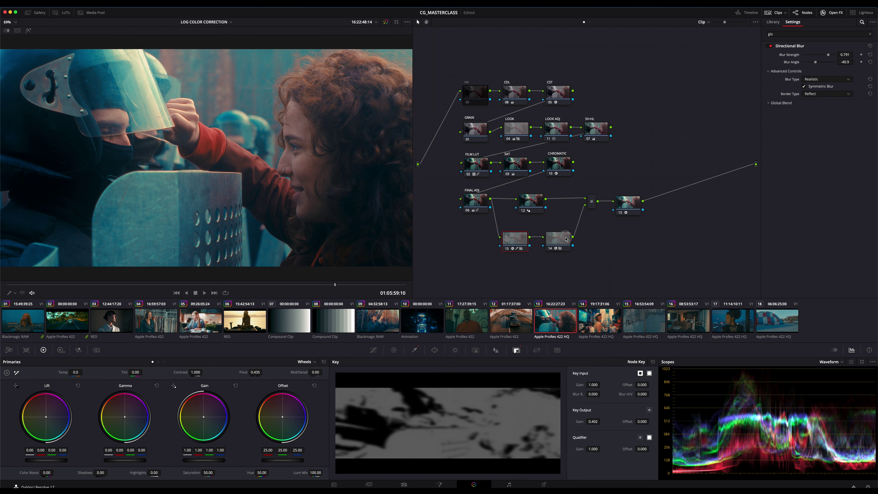
{"action": "left_click", "coordinate": [565, 238]}
{"action": "mouse_move", "coordinate": [594, 421]}
{"action": "left_mouse_down"}
{"action": "mouse_move", "coordinate": [672, 423]}
{"action": "mouse_move", "coordinate": [608, 423]}
{"action": "left_mouse_up"}
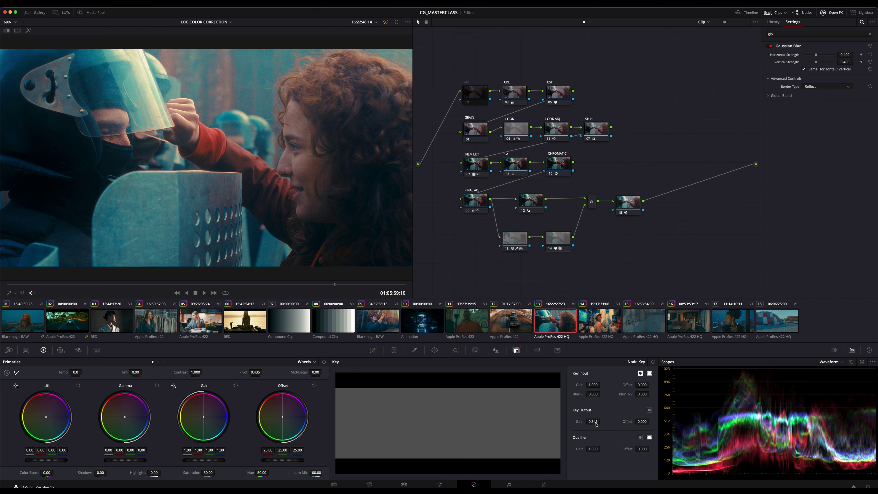
{"action": "left_click", "coordinate": [590, 206]}
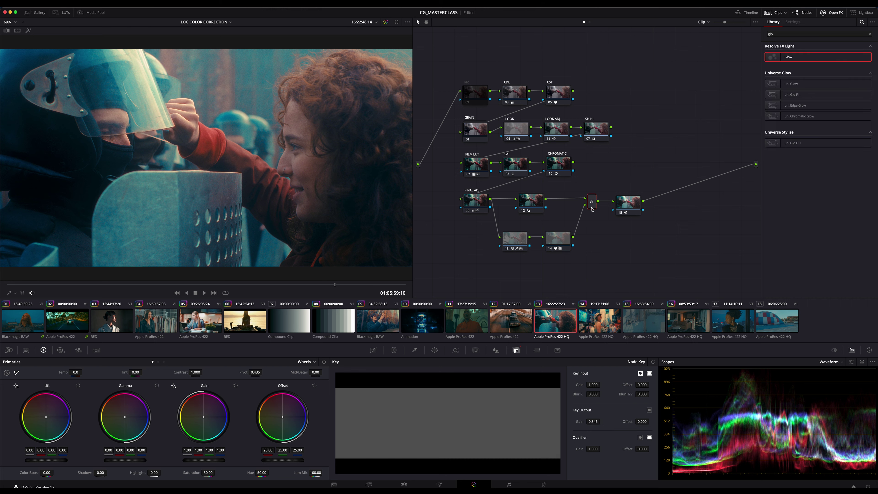
{"action": "left_click", "coordinate": [534, 206]}
Reset the grades of nodes 12 and 13, delete node 14, and nudge node 13 right
{"action": "right_click", "coordinate": [534, 205]}
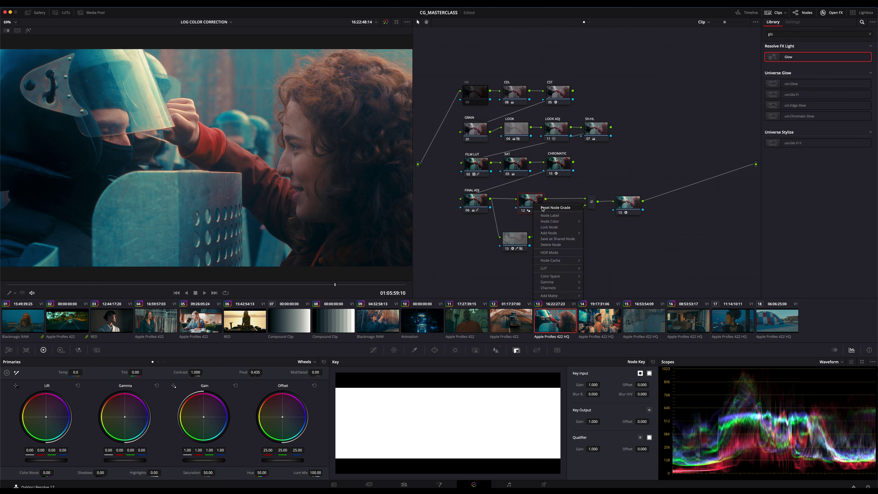
{"action": "left_click", "coordinate": [544, 244]}
{"action": "left_click", "coordinate": [515, 245]}
{"action": "right_click", "coordinate": [515, 245]}
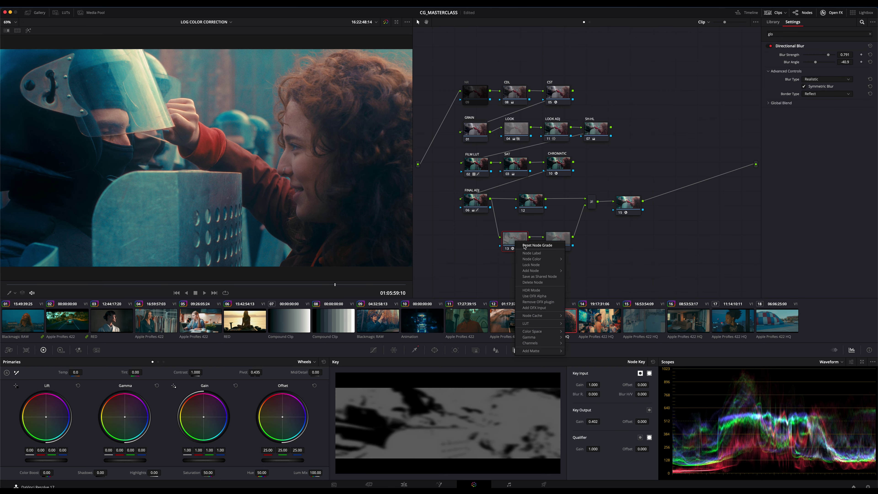
{"action": "left_click", "coordinate": [525, 284]}
{"action": "left_click", "coordinate": [562, 243]}
{"action": "key", "text": "Delete"}
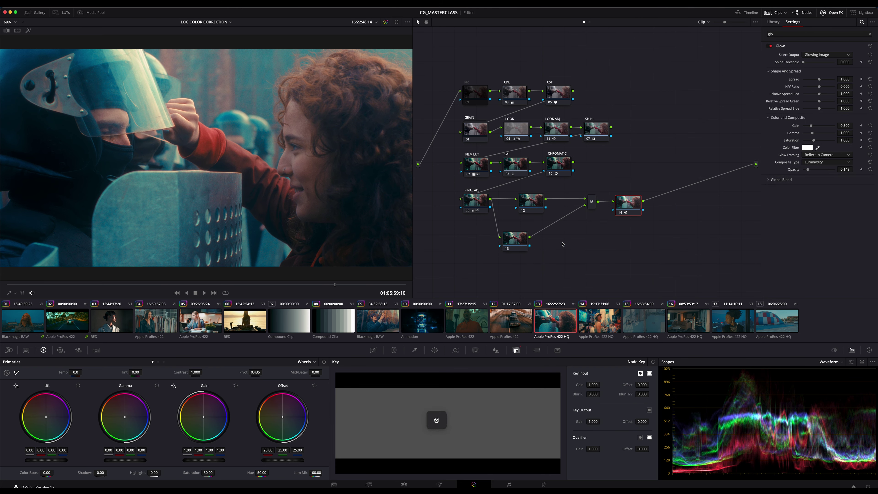
{"action": "left_click", "coordinate": [626, 205]}
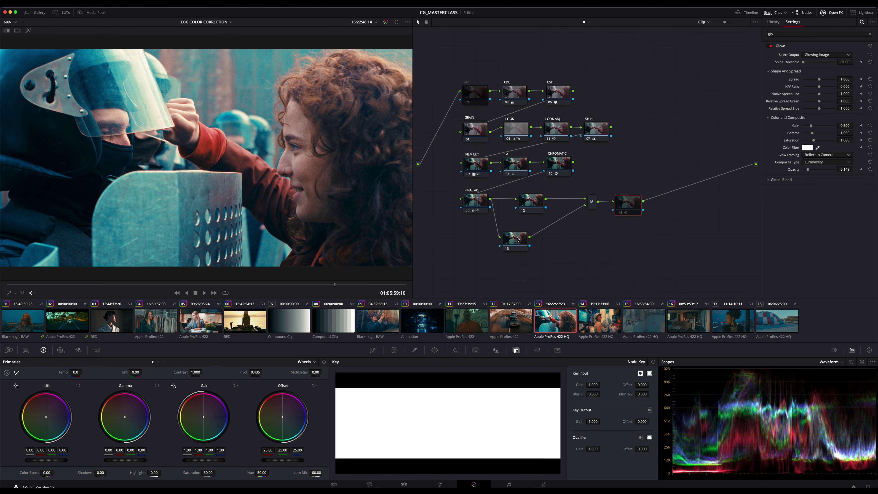
{"action": "left_click_drag", "start_coordinate": [515, 239], "coordinate": [532, 239]}
Apply Dehaze to node 13 with Strength -0.266, Shadow -32.1, Highlight -48.6 and Display Depth on
{"action": "double_click", "coordinate": [778, 34]}
{"action": "type", "text": "deh"}
{"action": "left_click_drag", "start_coordinate": [790, 57], "coordinate": [536, 247]}
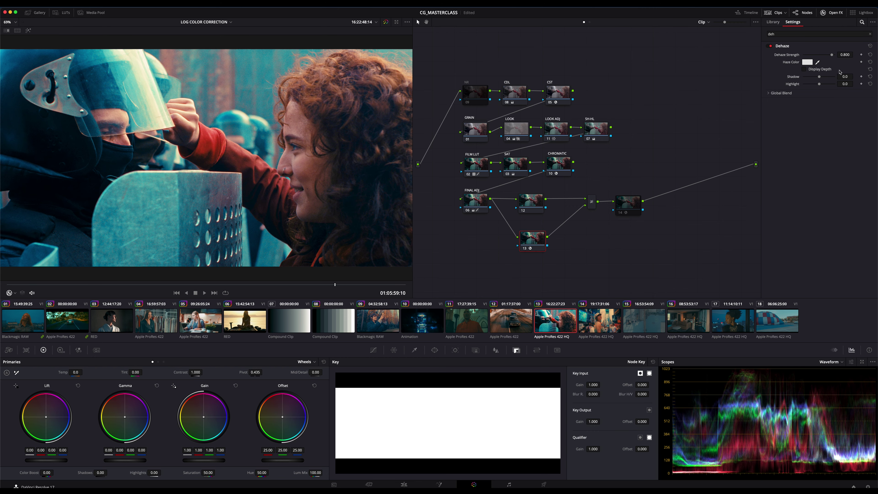
{"action": "left_click_drag", "start_coordinate": [831, 56], "coordinate": [815, 56]}
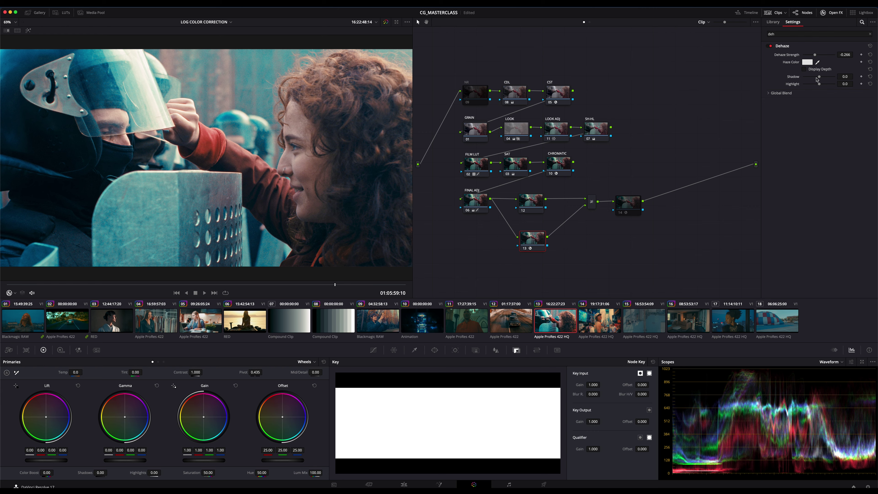
{"action": "mouse_move", "coordinate": [818, 77]}
{"action": "left_mouse_down"}
{"action": "mouse_move", "coordinate": [822, 86]}
{"action": "mouse_move", "coordinate": [812, 87]}
{"action": "left_mouse_up"}
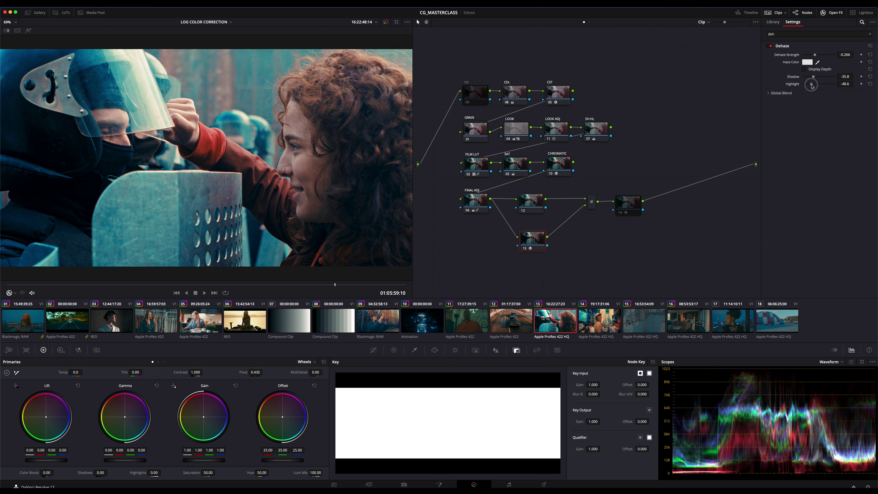
{"action": "left_click_drag", "start_coordinate": [813, 77], "coordinate": [814, 78]}
{"action": "left_click_drag", "start_coordinate": [312, 227], "coordinate": [314, 253]}
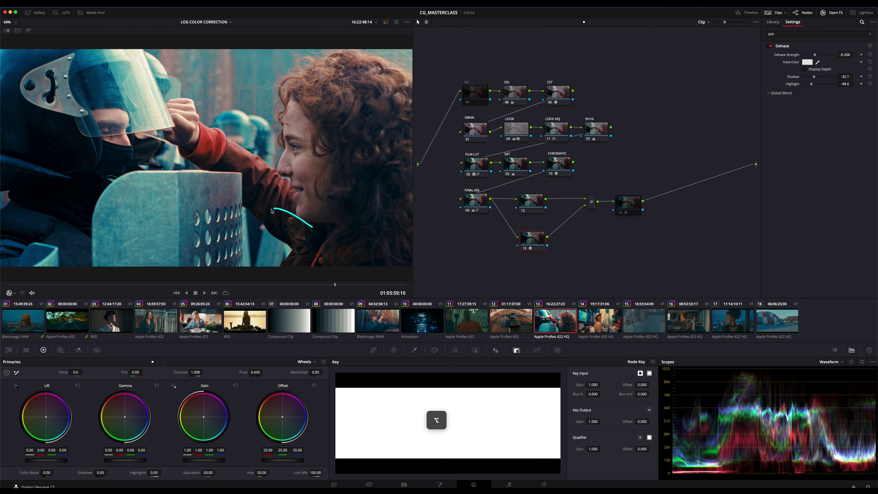
{"action": "left_click_drag", "start_coordinate": [316, 162], "coordinate": [309, 172]}
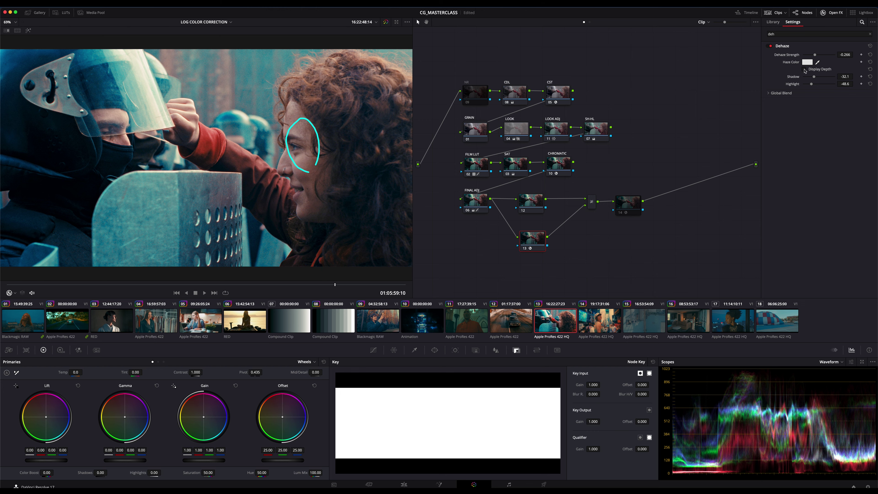
{"action": "left_click_drag", "start_coordinate": [804, 74], "coordinate": [830, 73]}
Retune the Dehaze to Shadow -61.5 and Highlight -39.4, turn Display Depth off, and save
{"action": "left_click", "coordinate": [803, 69]}
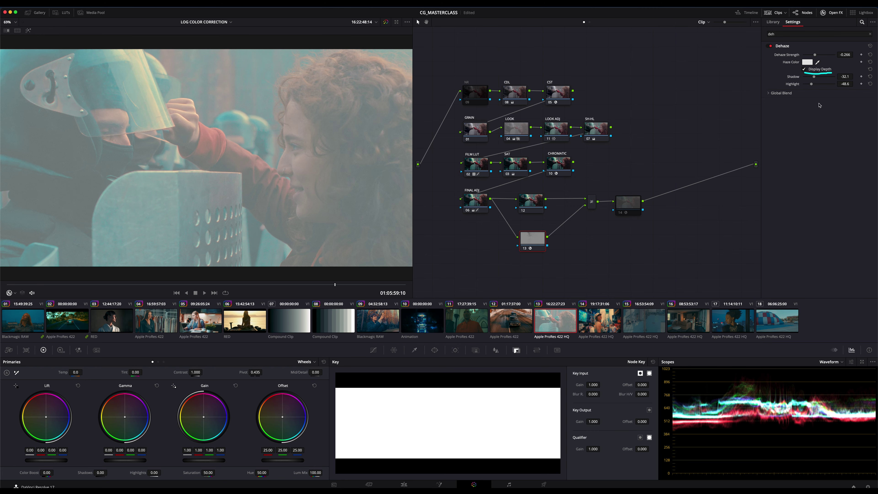
{"action": "left_click_drag", "start_coordinate": [812, 83], "coordinate": [813, 86]}
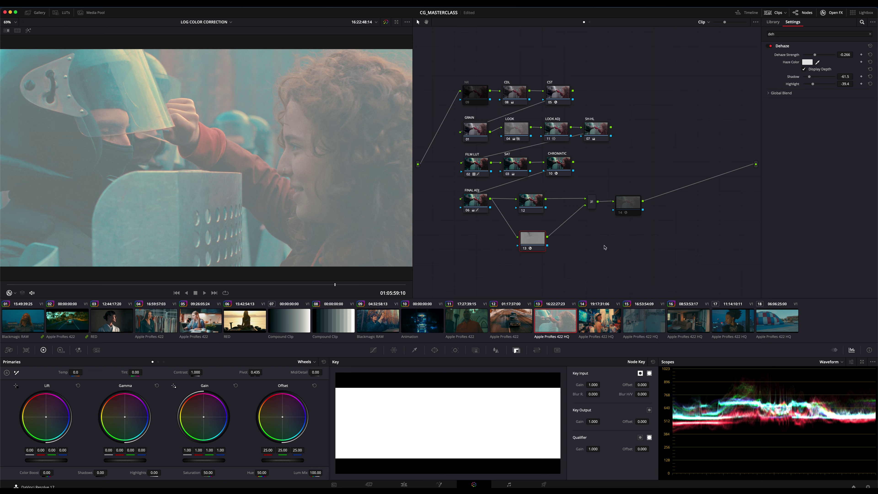
{"action": "left_click", "coordinate": [803, 69]}
{"action": "left_click", "coordinate": [628, 210]}
{"action": "key", "text": "super+s"}
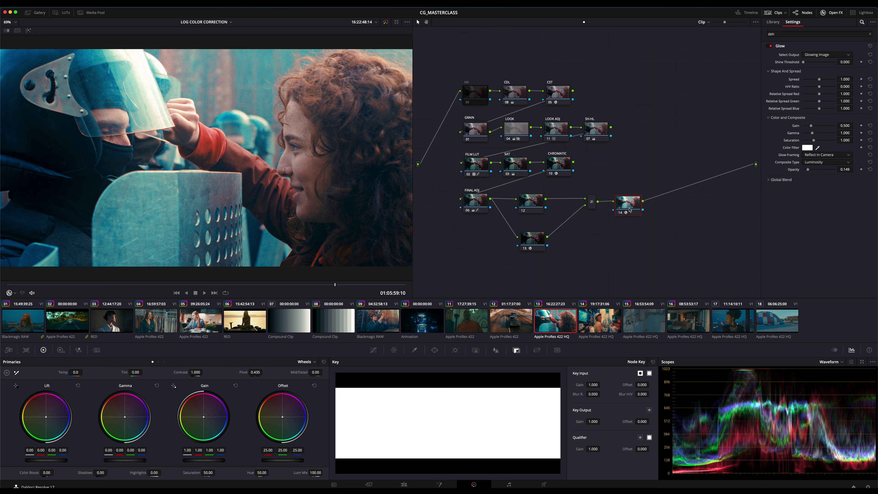
Set Dehaze node 13's Key Output Gain to 0.4 and fine-tune its Strength to 0.119
{"action": "left_click", "coordinate": [531, 238]}
{"action": "left_click", "coordinate": [593, 421]}
{"action": "type", "text": "0.4"}
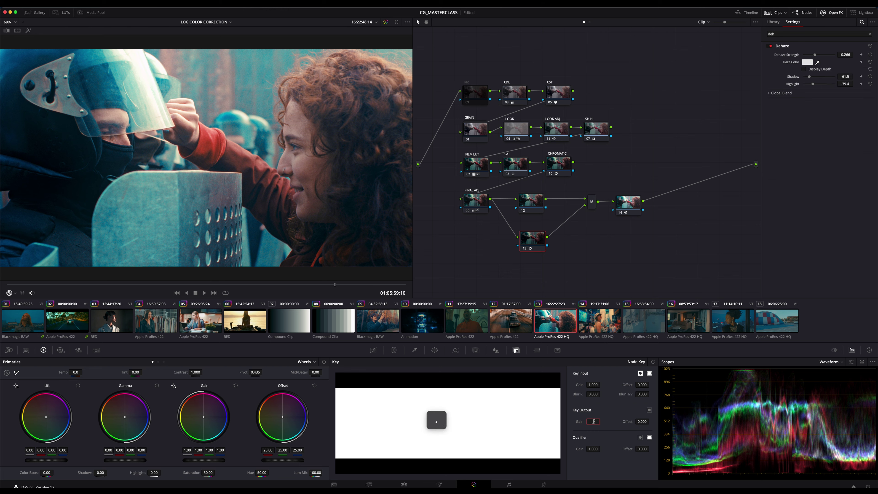
{"action": "key", "text": "Return"}
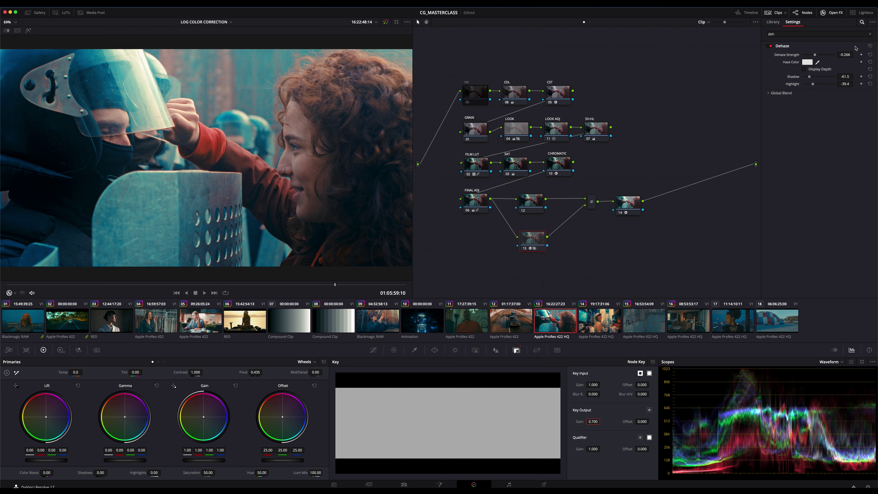
{"action": "mouse_move", "coordinate": [844, 55]}
{"action": "left_mouse_down"}
{"action": "mouse_move", "coordinate": [819, 55]}
{"action": "mouse_move", "coordinate": [844, 54]}
{"action": "left_mouse_up"}
{"action": "left_click_drag", "start_coordinate": [814, 54], "coordinate": [821, 57]}
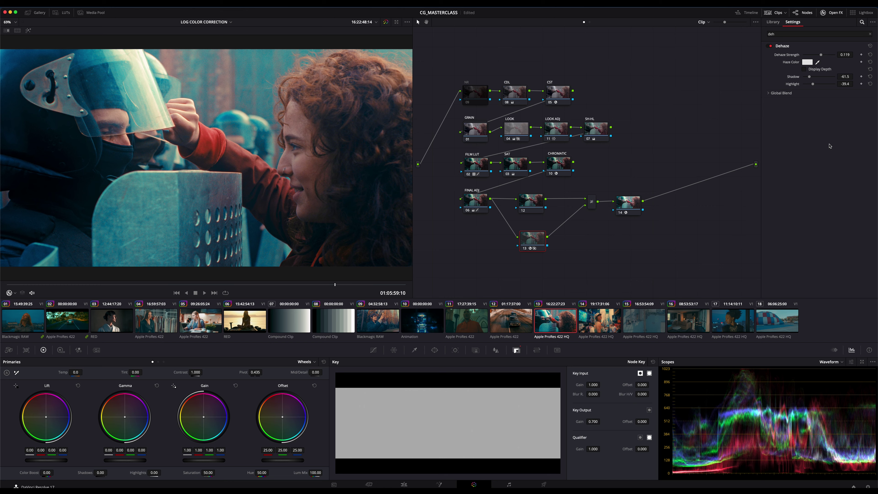